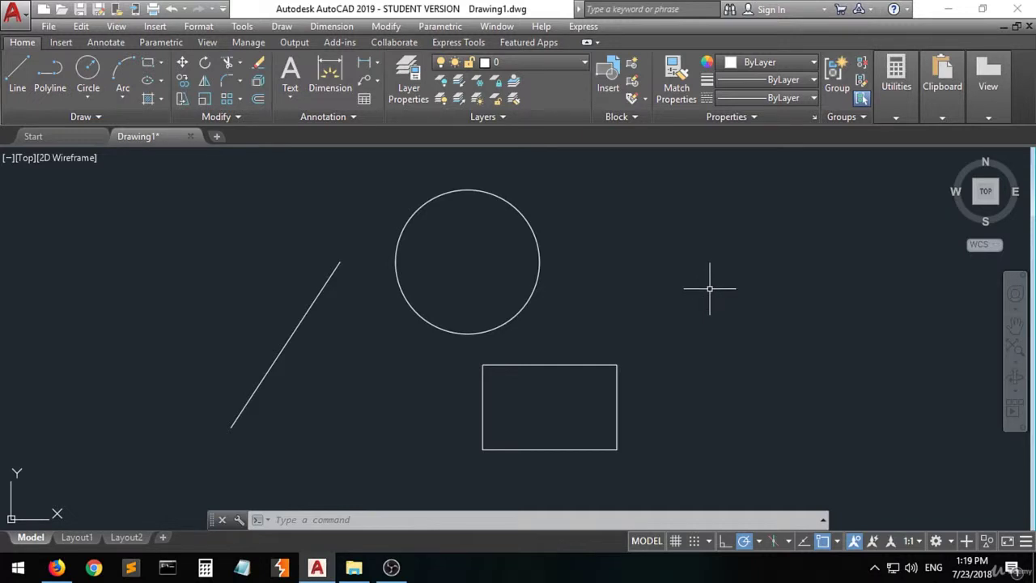
Look through the recently used commands, and preview a crossing selection over the rectangle.
right_click(757, 294)
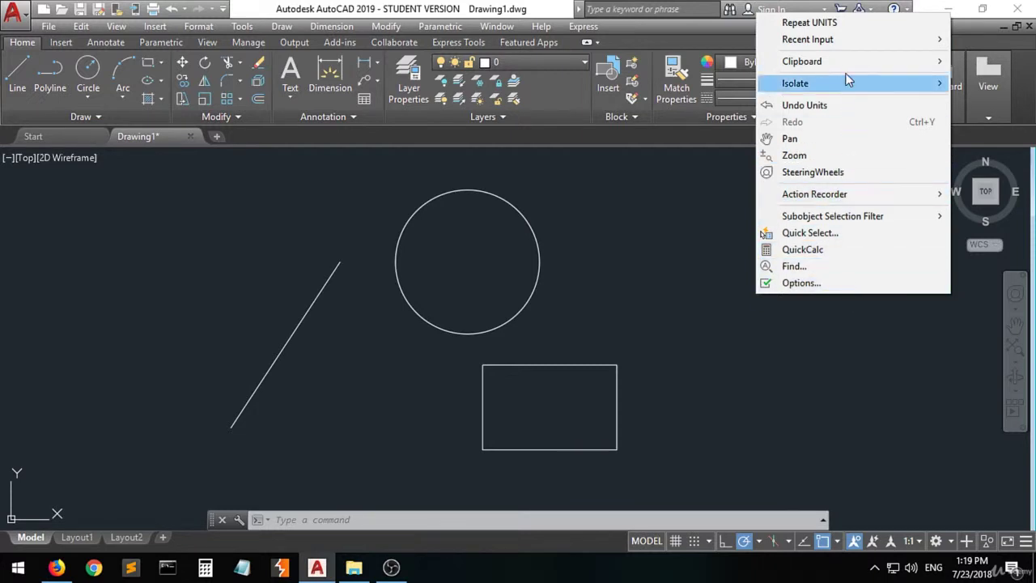
mouse_move(851, 42)
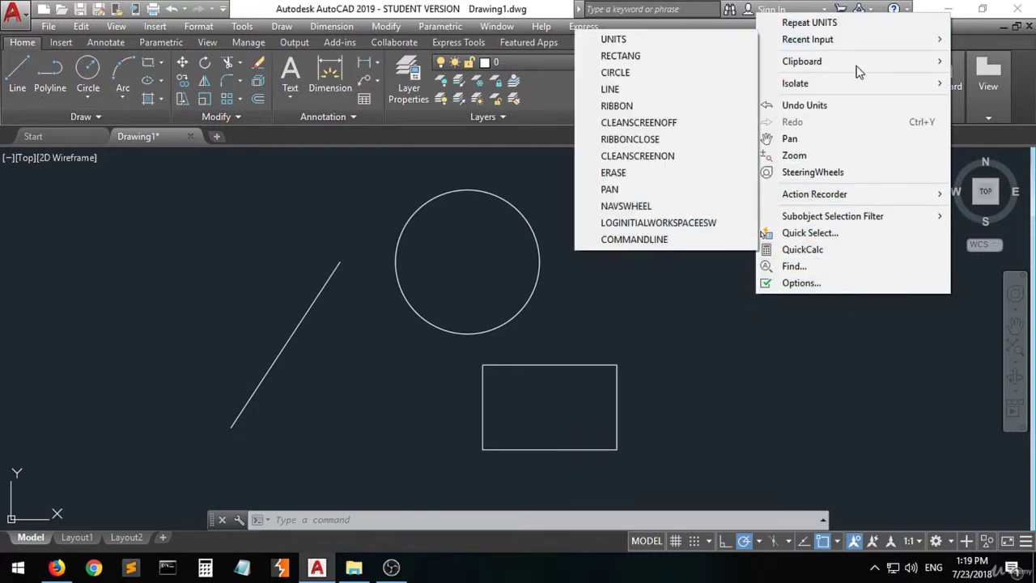
left_click(727, 306)
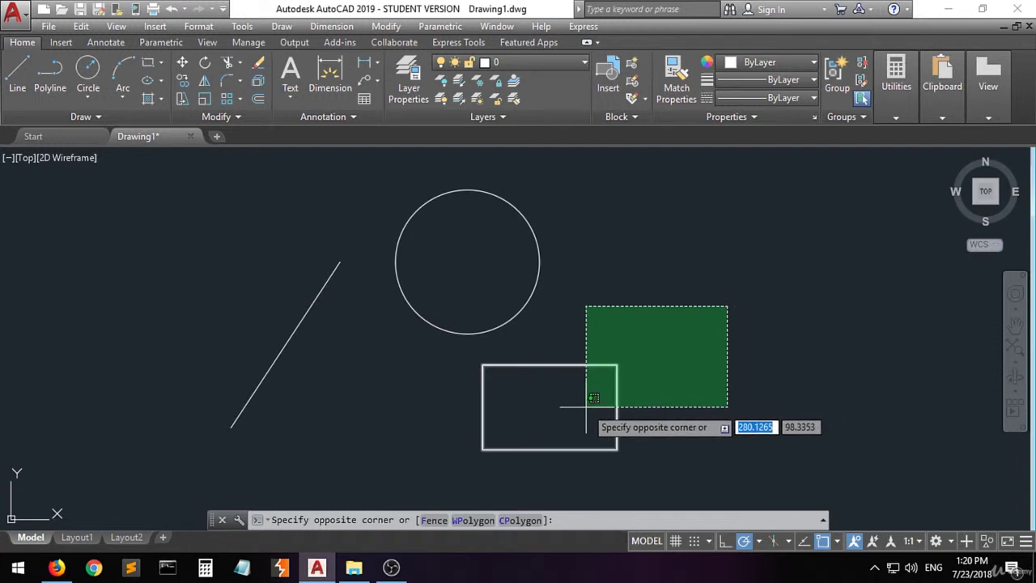
left_click(653, 390)
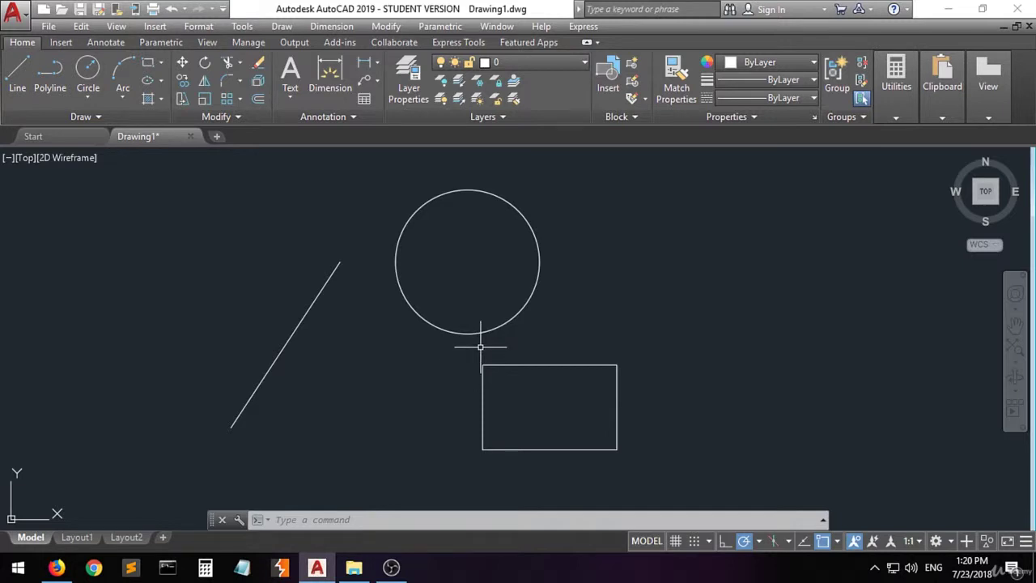
Examine the line, circle and rectangle at closer and wider magnifications.
scroll(481, 346, "up", 6)
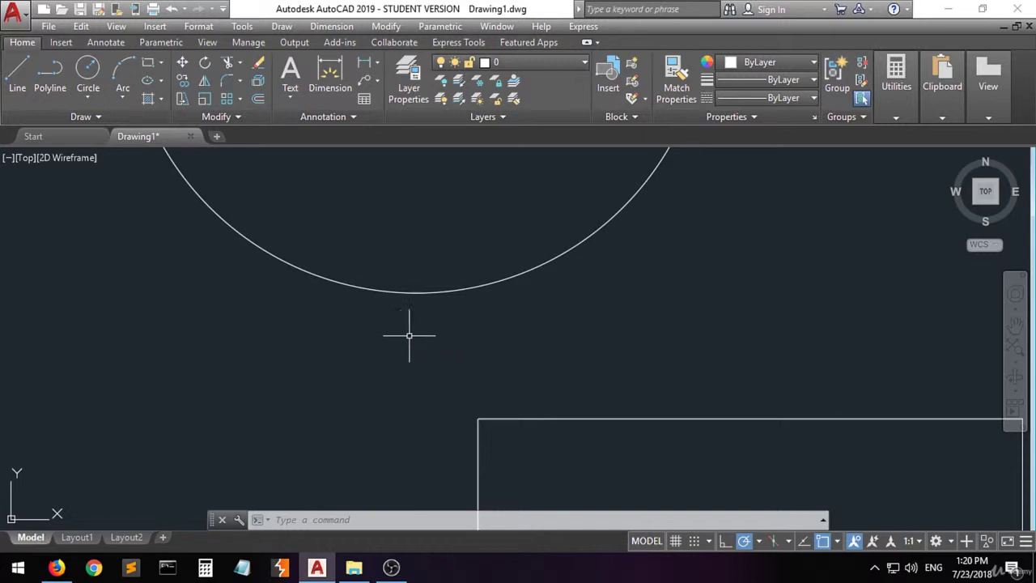
scroll(407, 332, "down", 6)
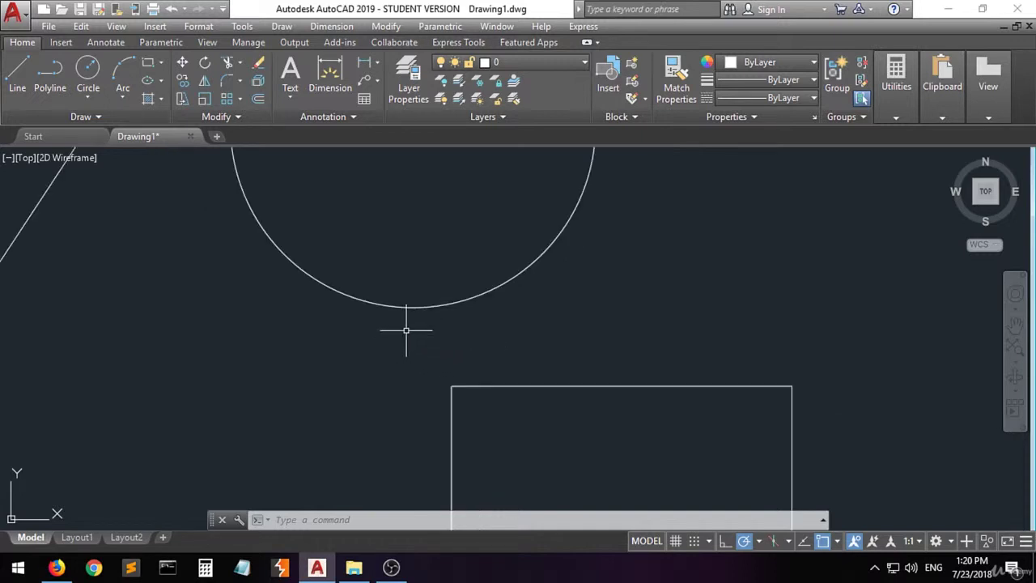
scroll(407, 330, "down", 4)
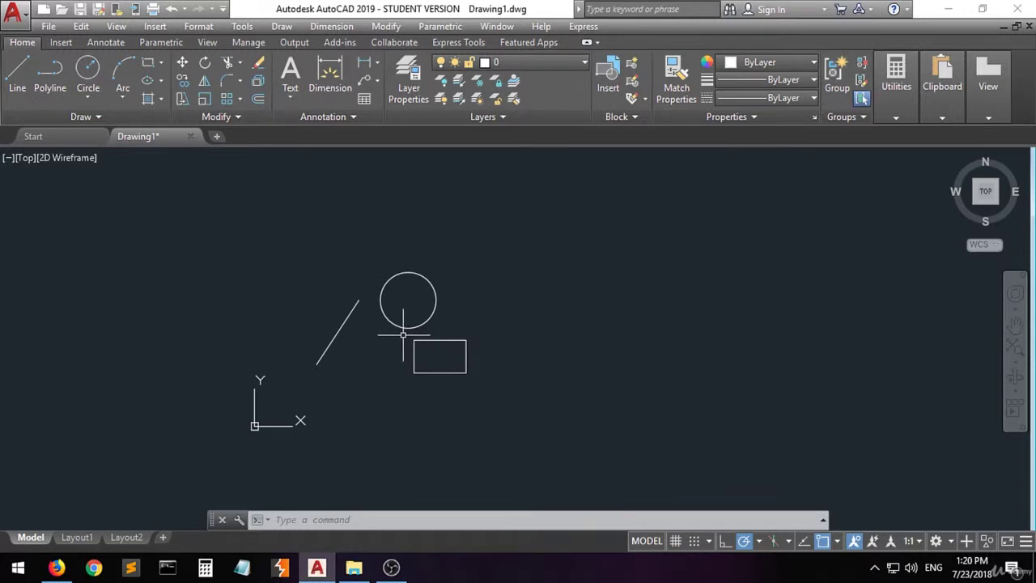
scroll(397, 331, "up", 4)
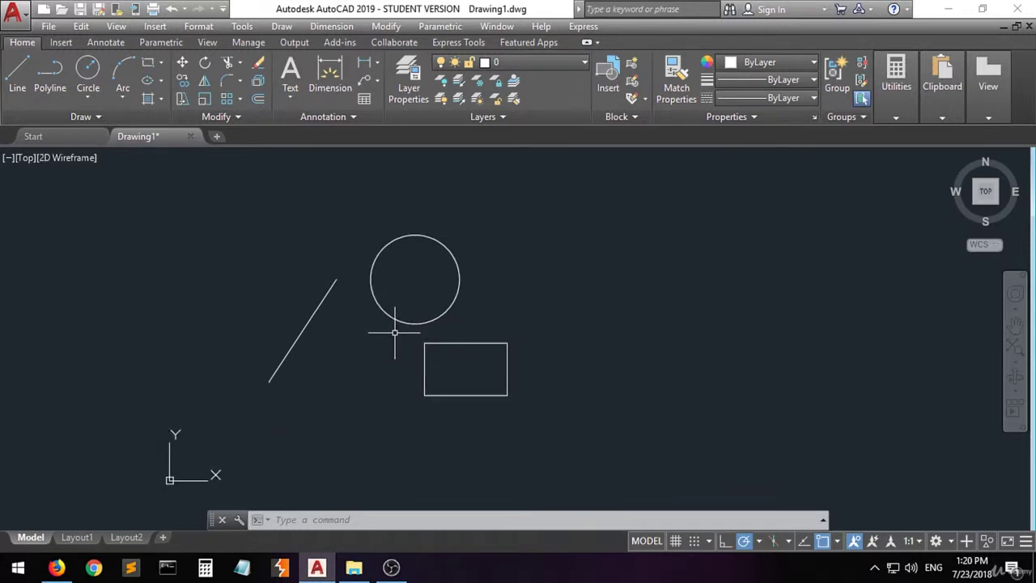
scroll(400, 332, "up", 2)
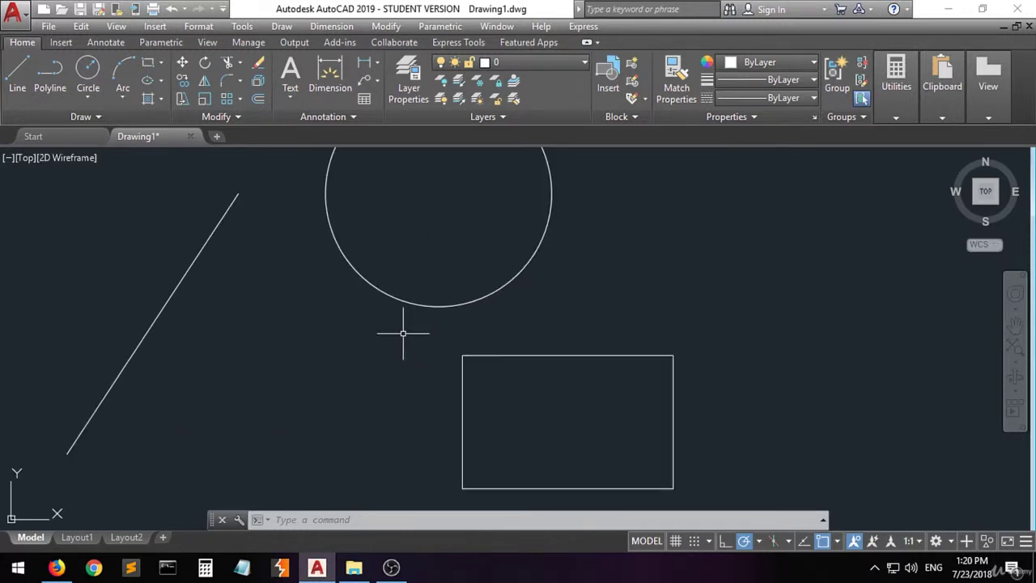
scroll(403, 332, "down", 2)
mouse_move(365, 340)
left_mouse_down()
mouse_move(377, 377)
mouse_move(656, 412)
mouse_move(699, 397)
mouse_move(815, 418)
left_mouse_up()
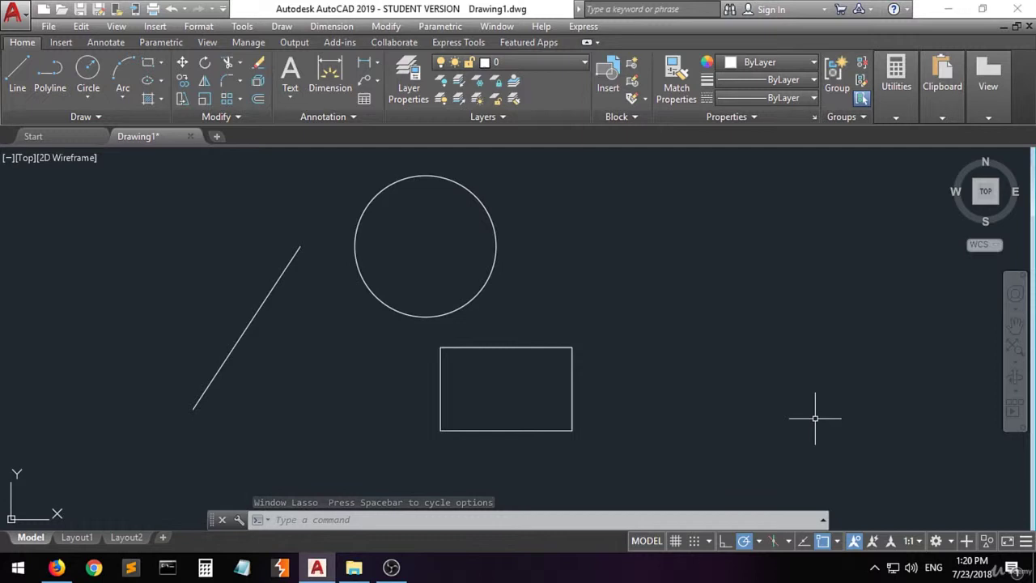
Choose Drafting & Annotation as the active workspace.
left_click(947, 547)
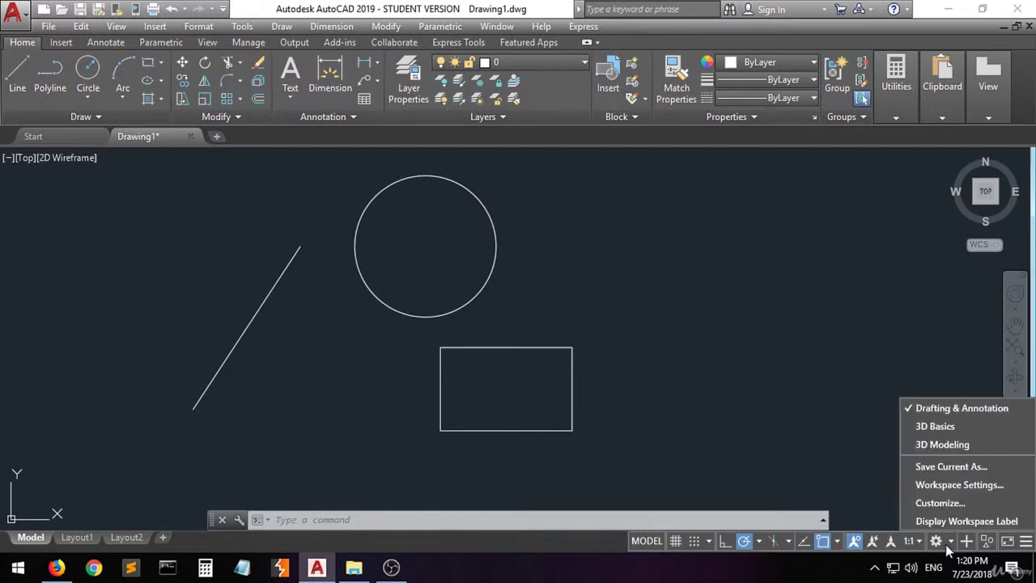
left_click(960, 413)
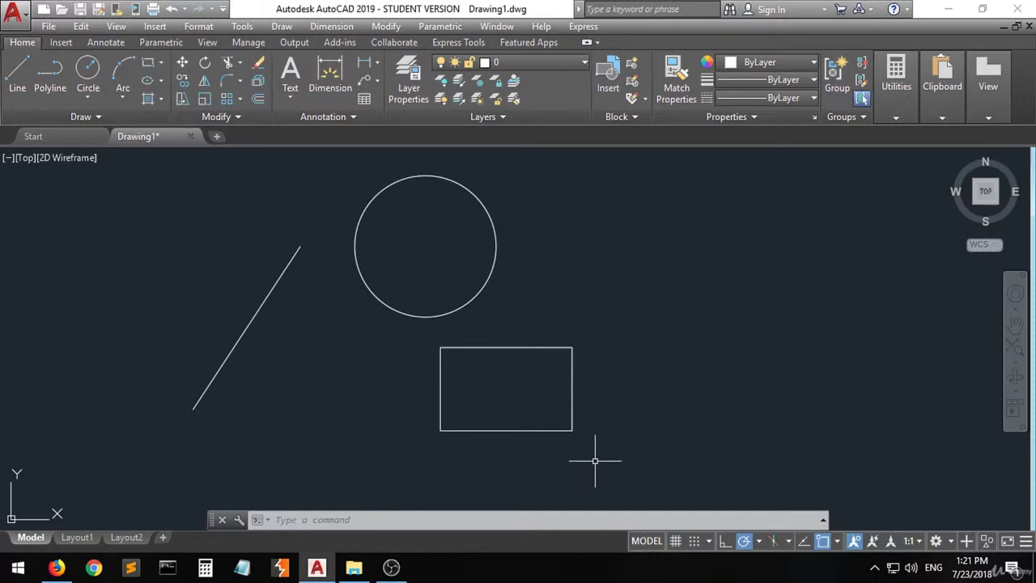
Configure the drawing units with the Decimal length type and Millimeters as the insertion scale, using the UNITS command.
type("UNIT")
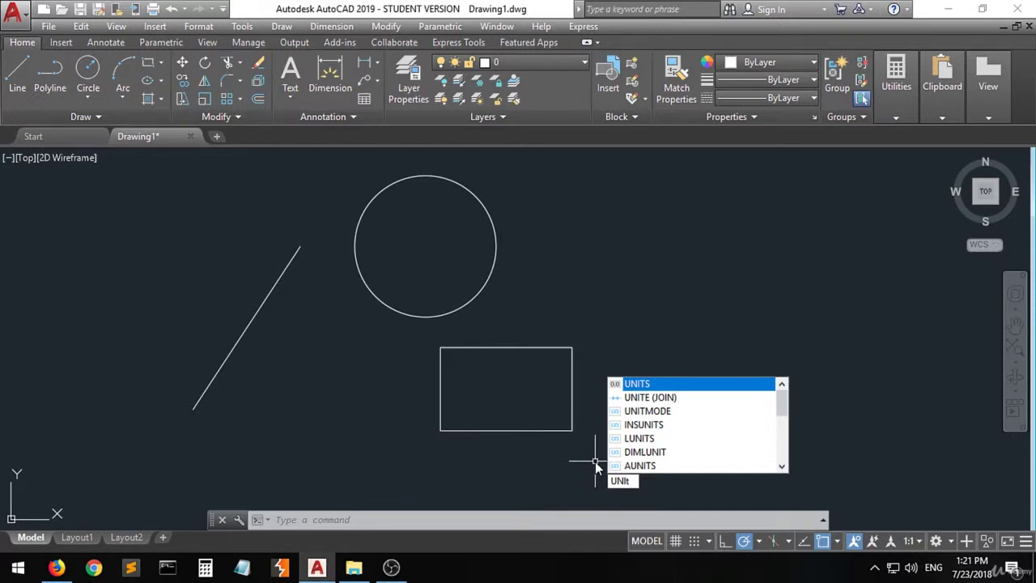
key("Return")
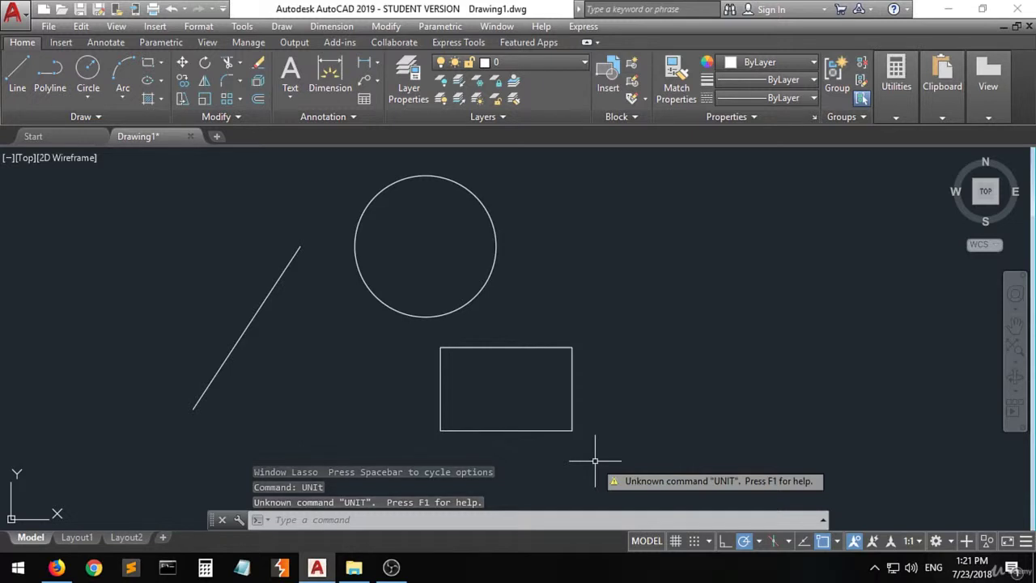
type("uni")
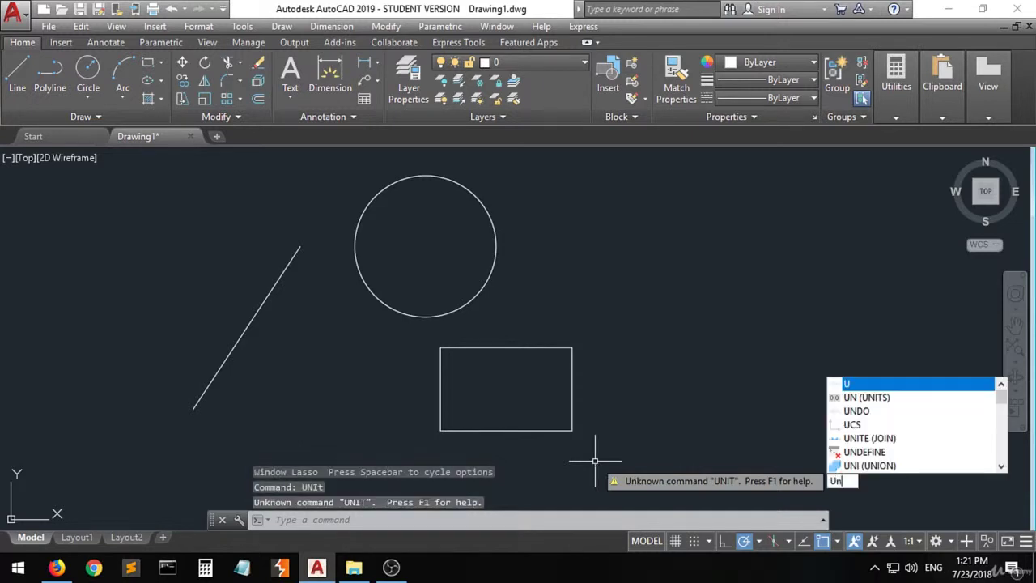
type("ts")
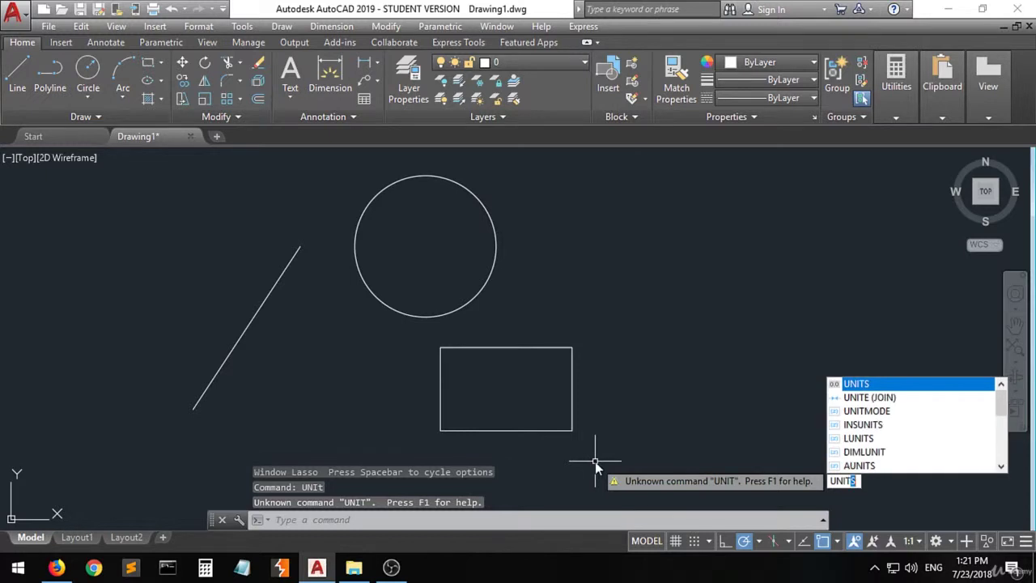
key("Return")
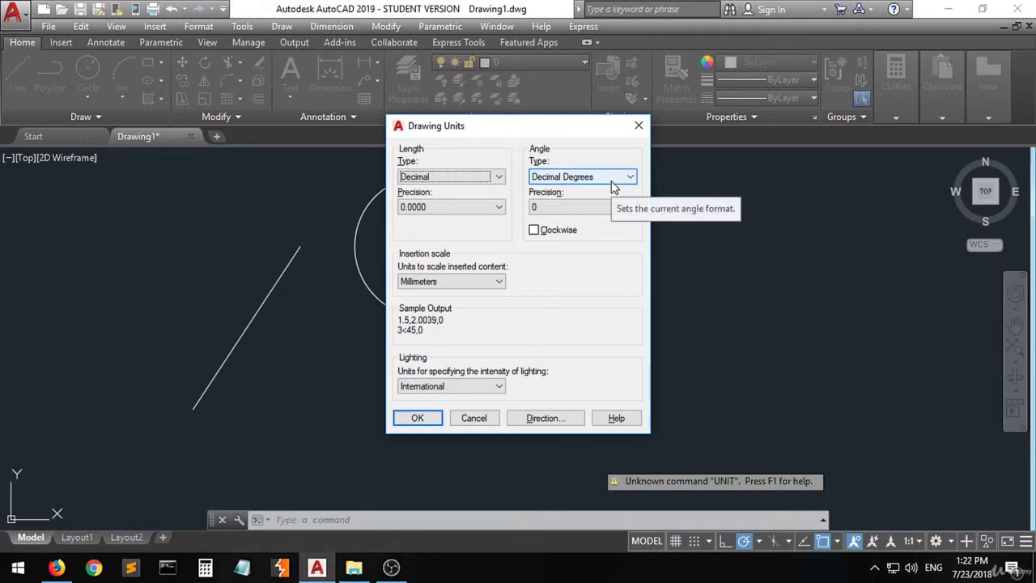
left_click(496, 177)
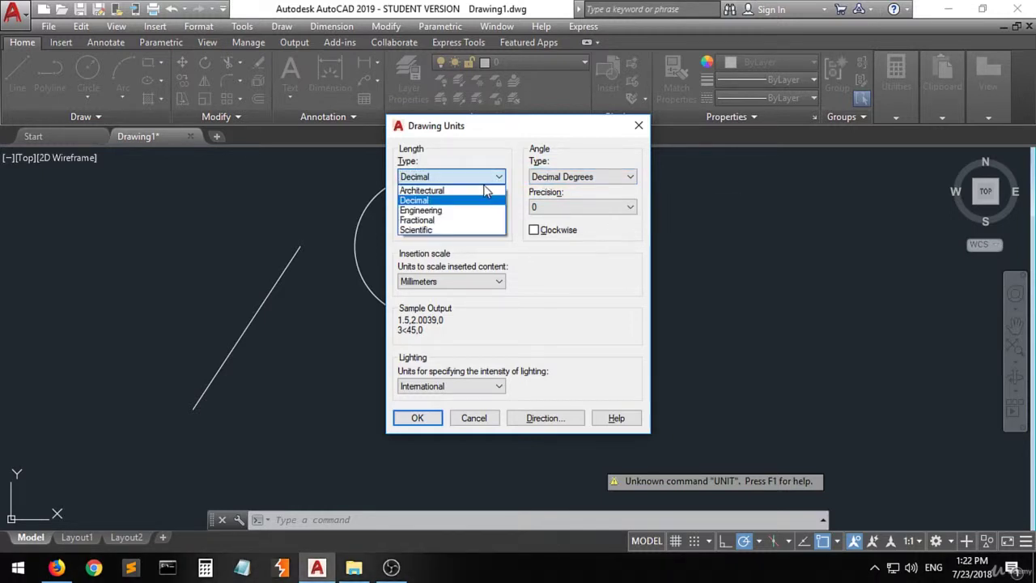
left_click(447, 202)
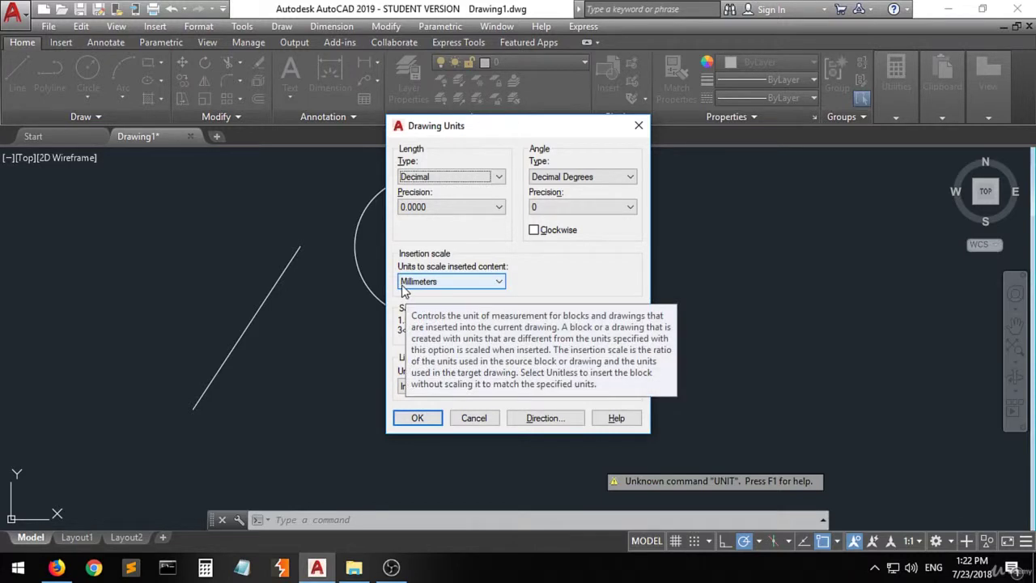
left_click(497, 283)
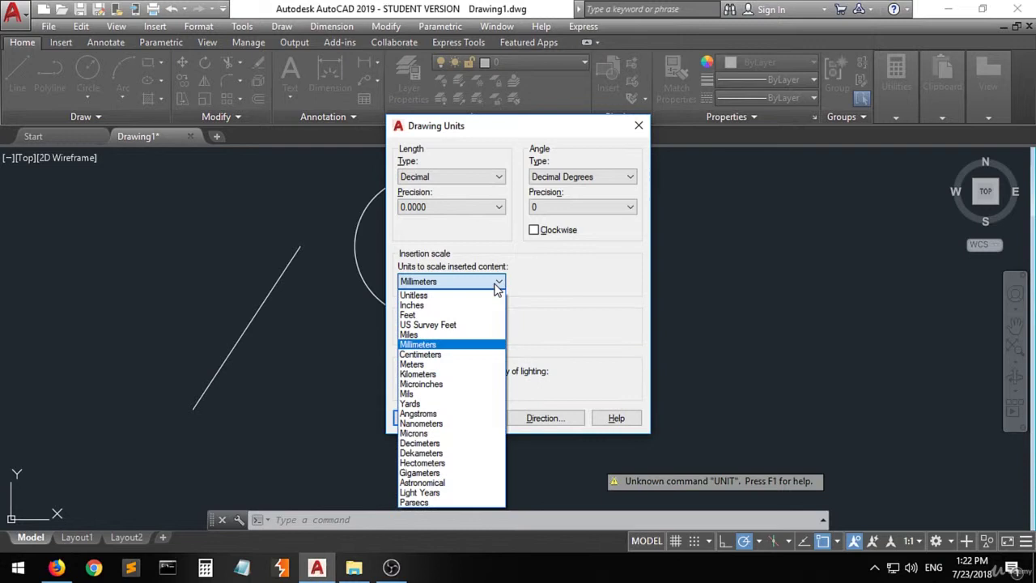
left_click(436, 346)
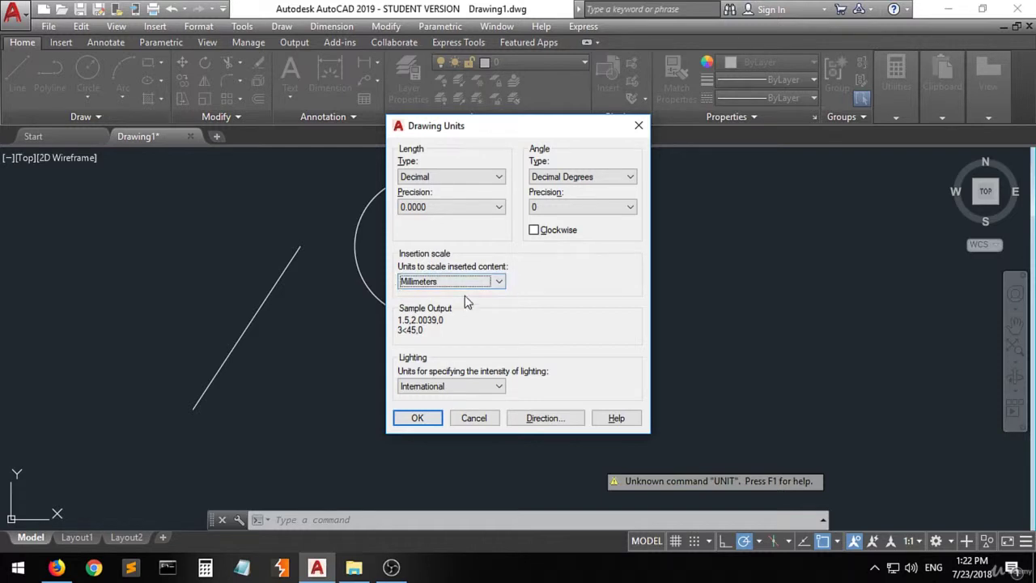
left_click(412, 419)
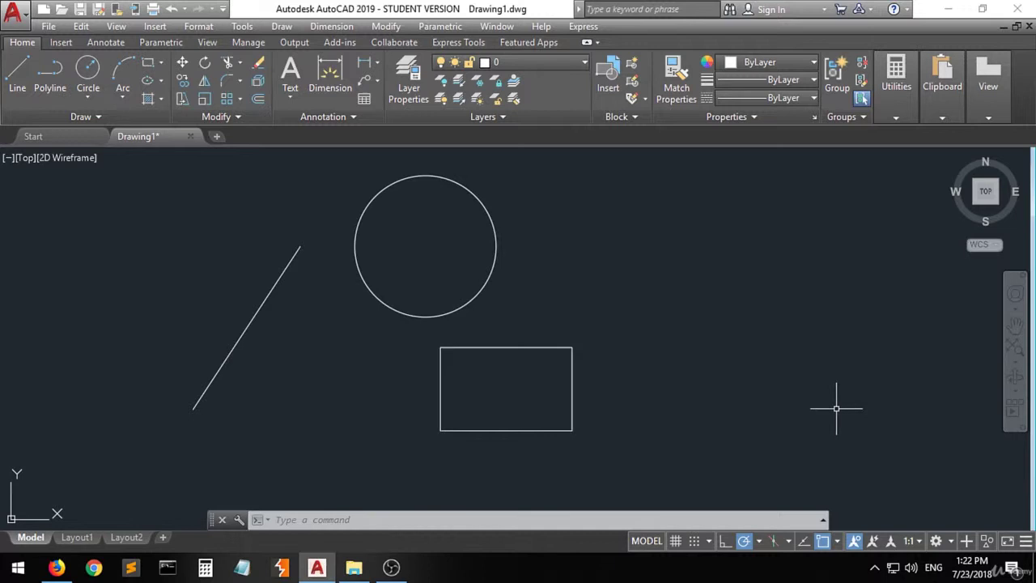
Review the available object snap modes and inspect closely how the two slanted lines meet at their upper ends.
left_click(838, 542)
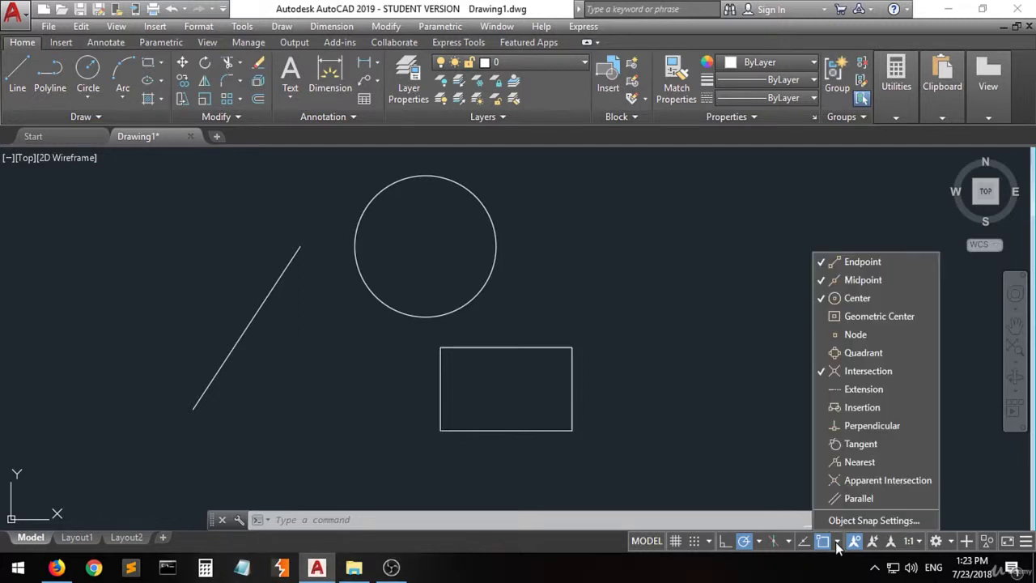
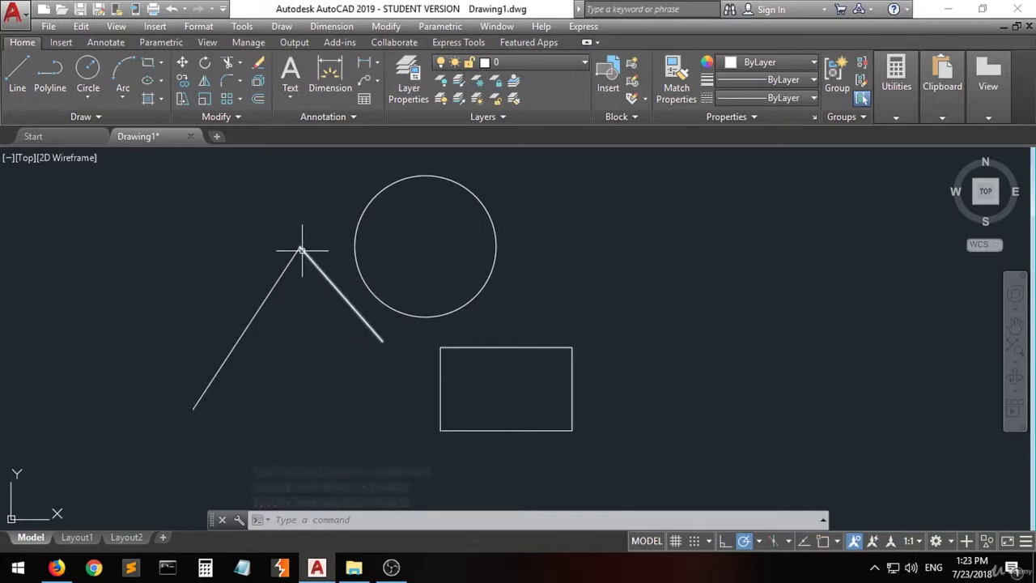
scroll(301, 248, "up", 4)
scroll(301, 248, "up", 6)
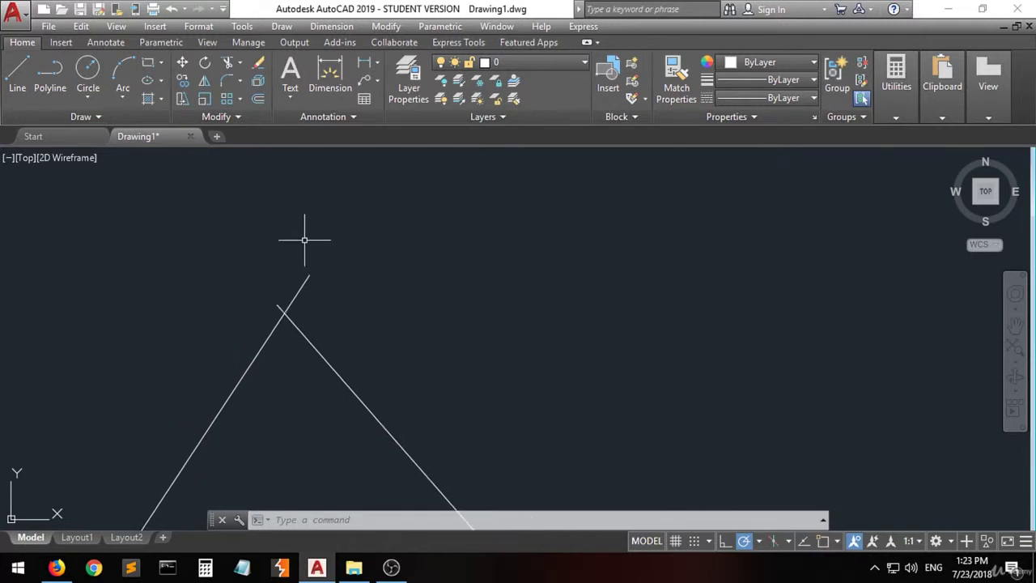
scroll(282, 368, "up", 1)
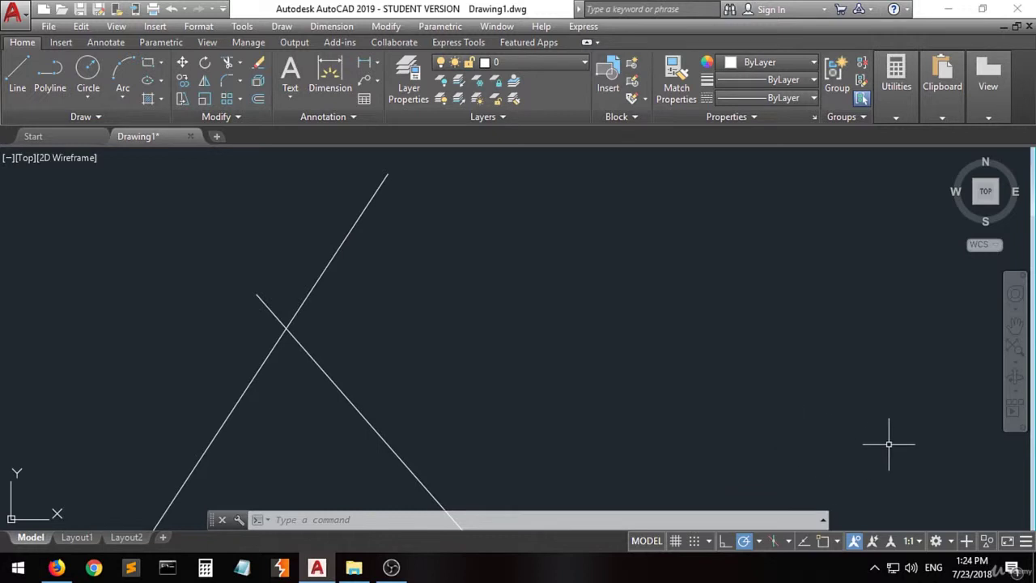
Turn object snap on and review which snap modes are enabled.
left_click(822, 541)
left_click(838, 541)
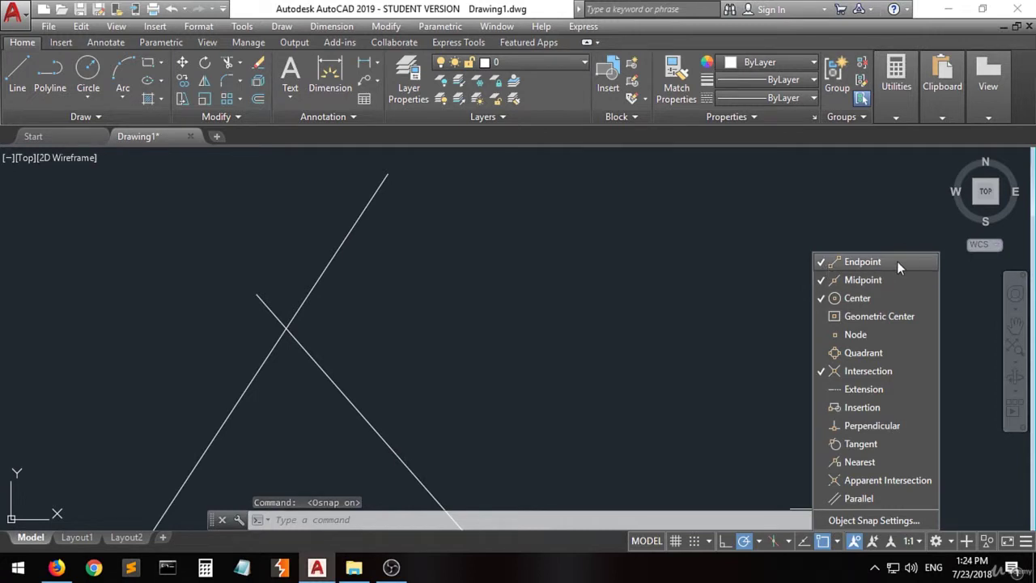
left_click(619, 281)
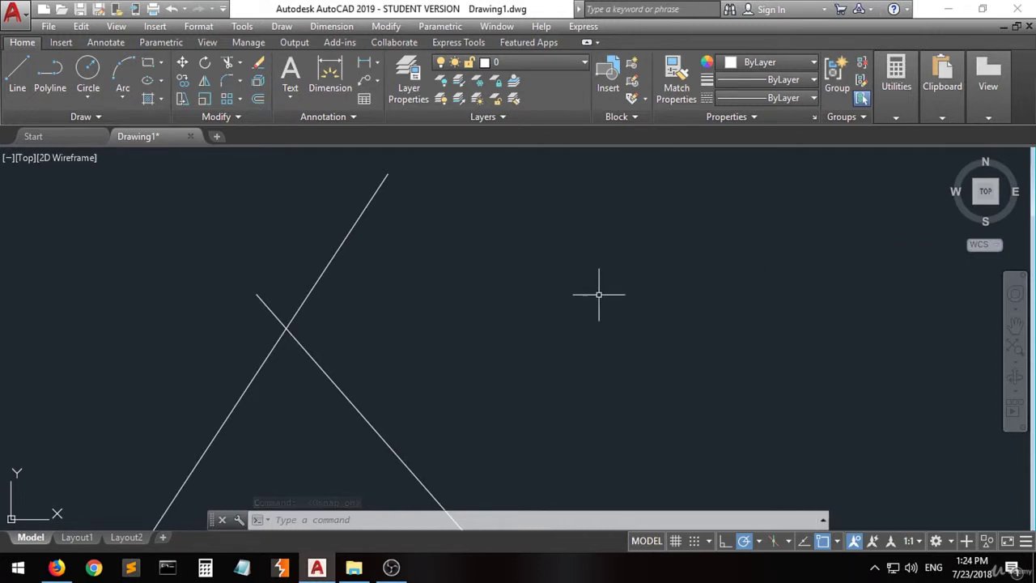
Delete the slanted line that runs down from the apex between the first line and the circle.
scroll(268, 384, "down", 5)
scroll(250, 373, "down", 3)
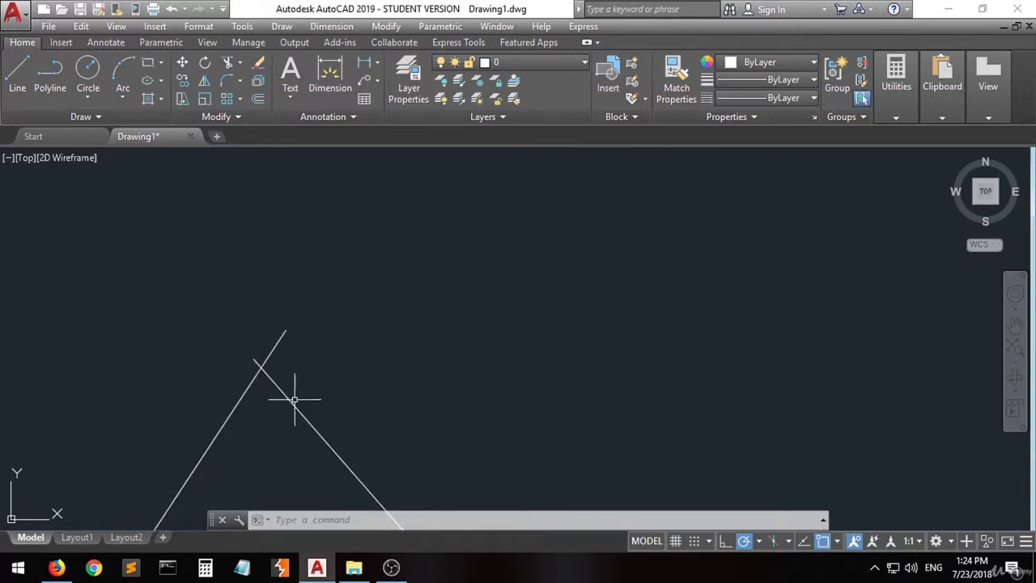
scroll(439, 294, "down", 3)
scroll(340, 286, "down", 4)
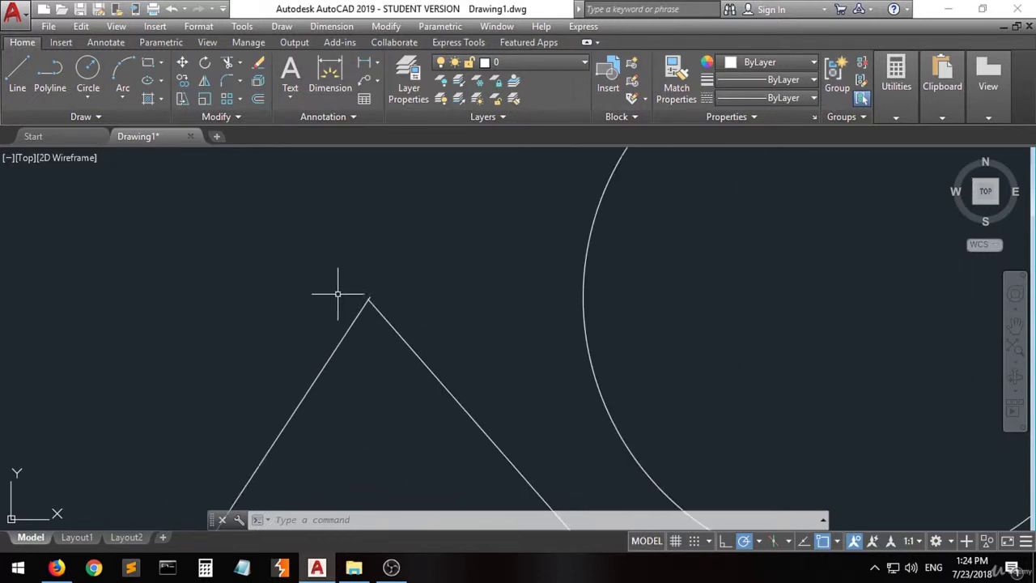
scroll(351, 331, "down", 4)
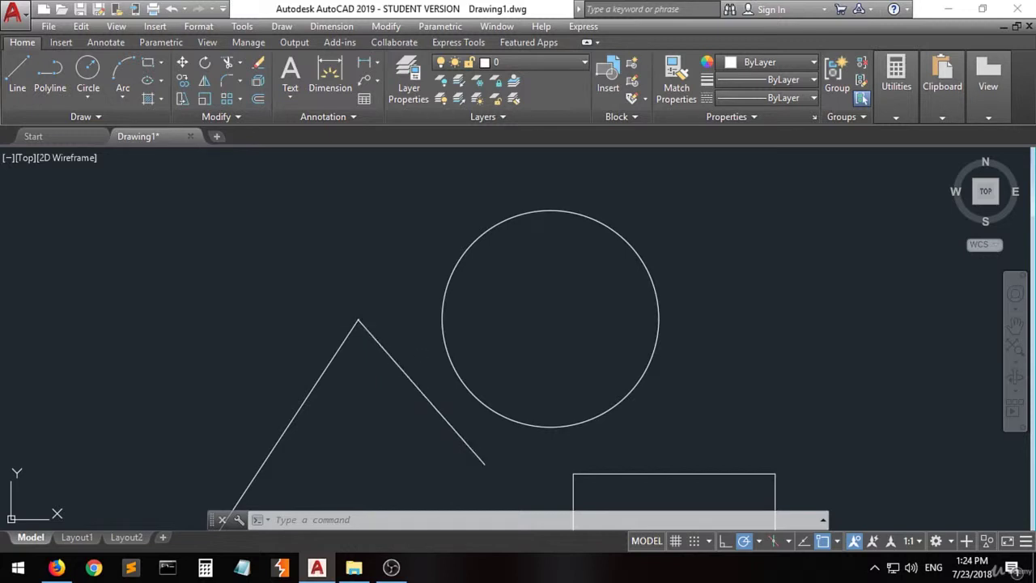
left_click(422, 388)
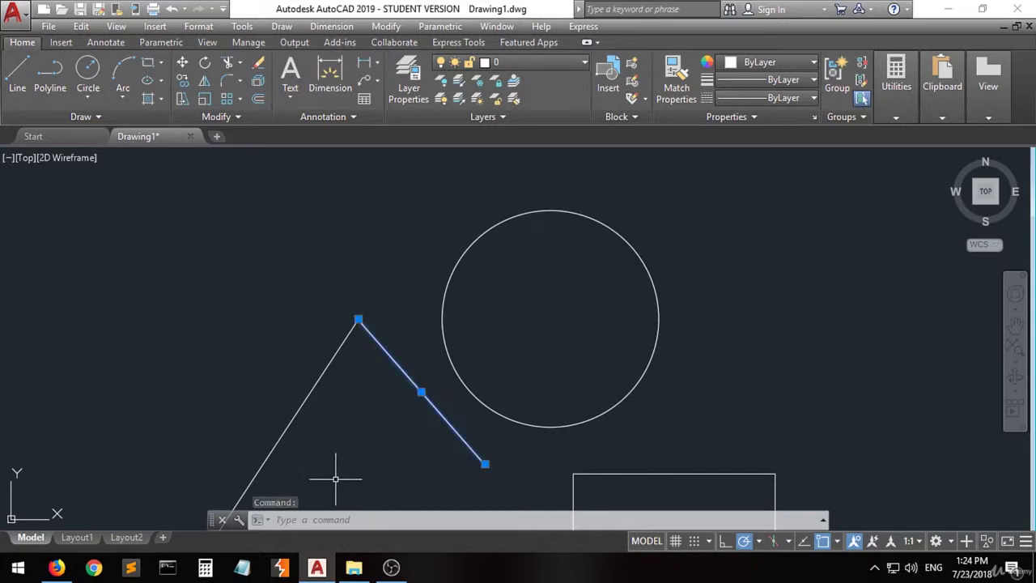
key("Delete")
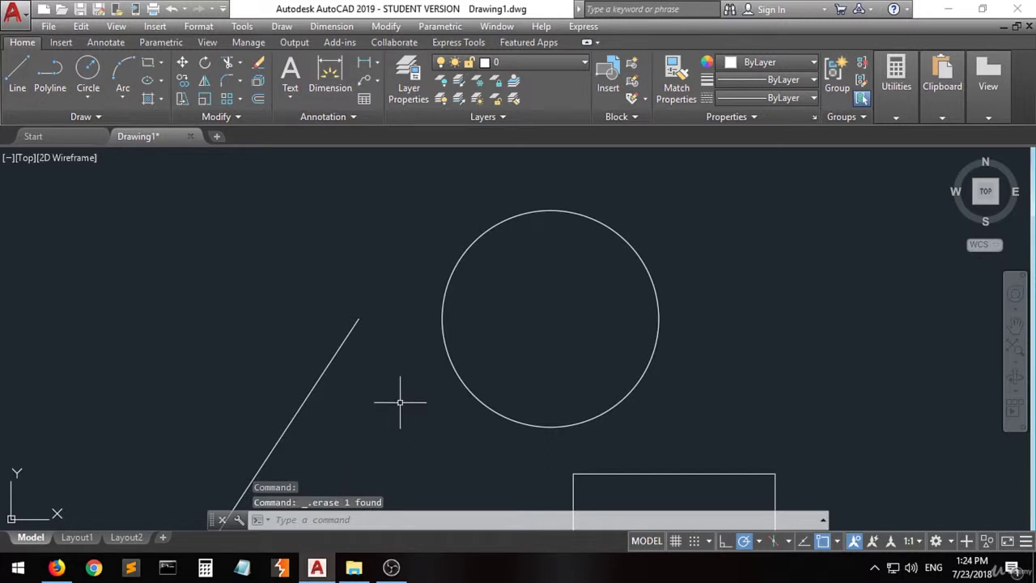
Draw a line from the slanted line's upper endpoint down toward the rectangle, ending left of it, and inspect the joint.
scroll(505, 264, "down", 2)
scroll(420, 326, "up", 2)
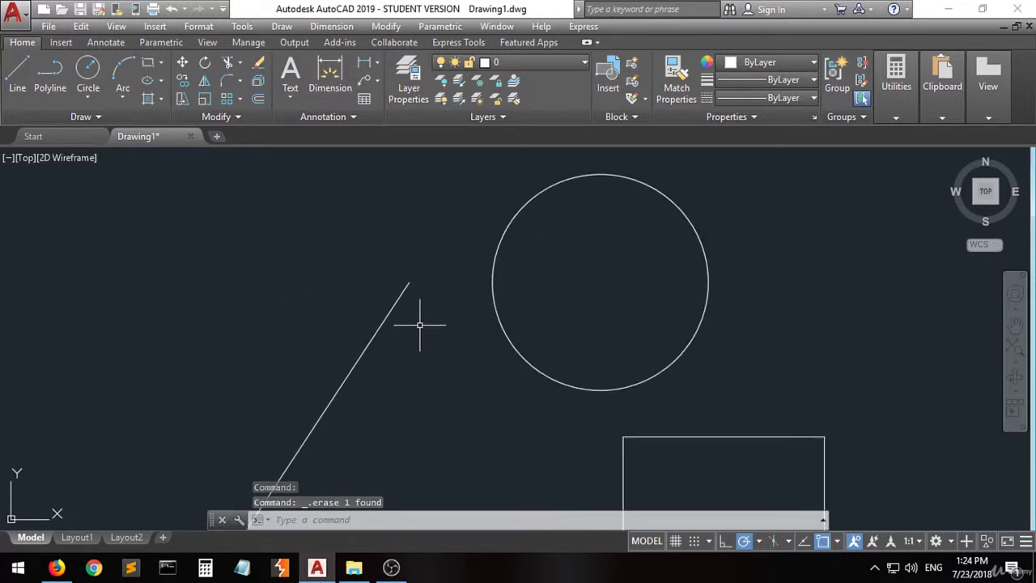
left_click(17, 74)
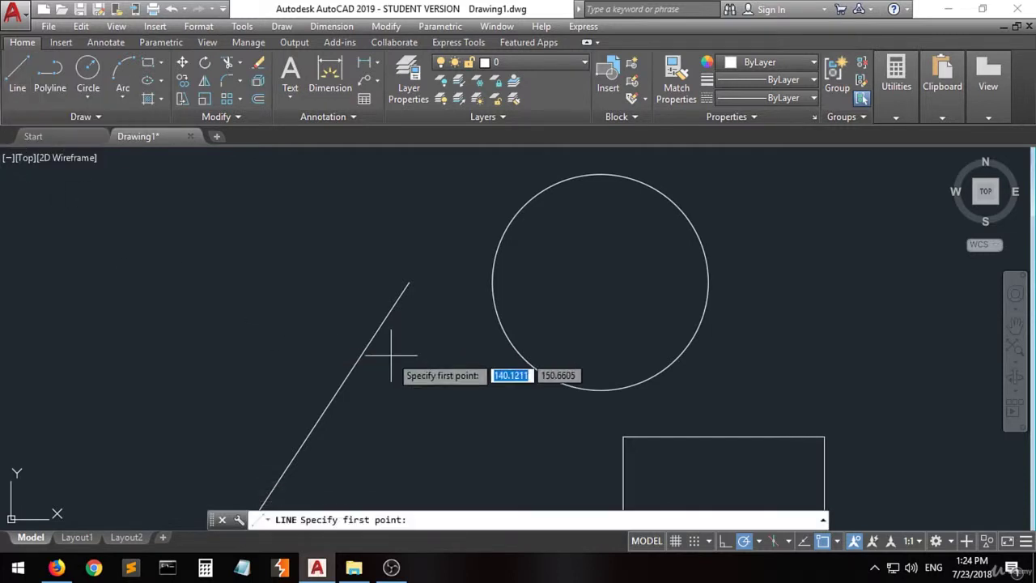
left_click(408, 283)
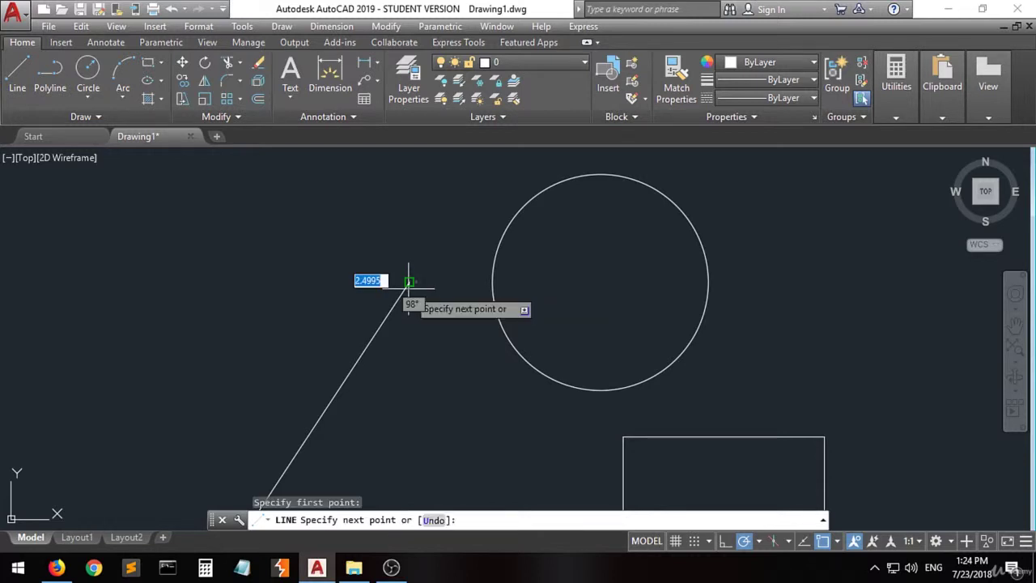
left_click(549, 439)
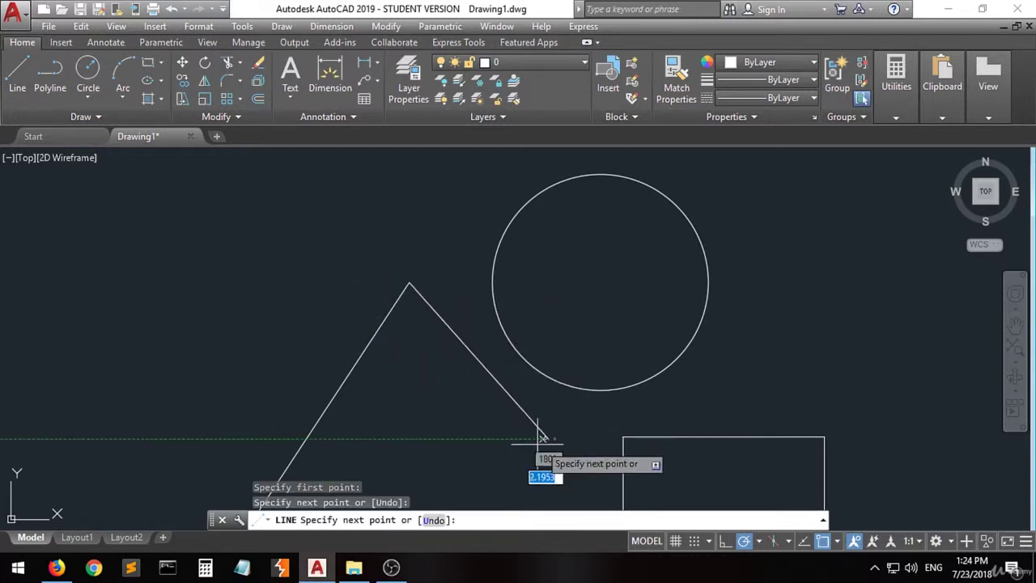
key("Return")
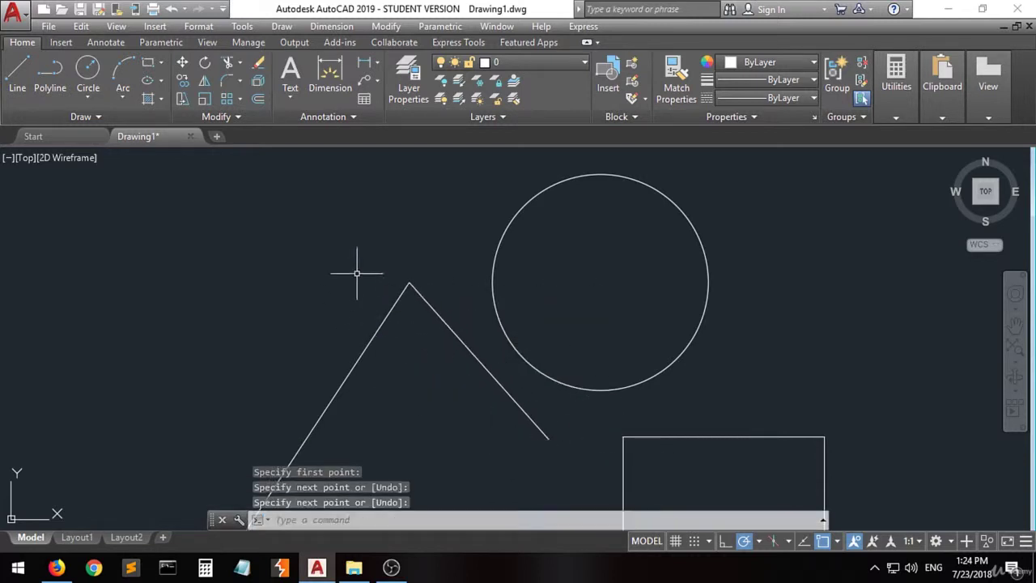
scroll(412, 278, "up", 4)
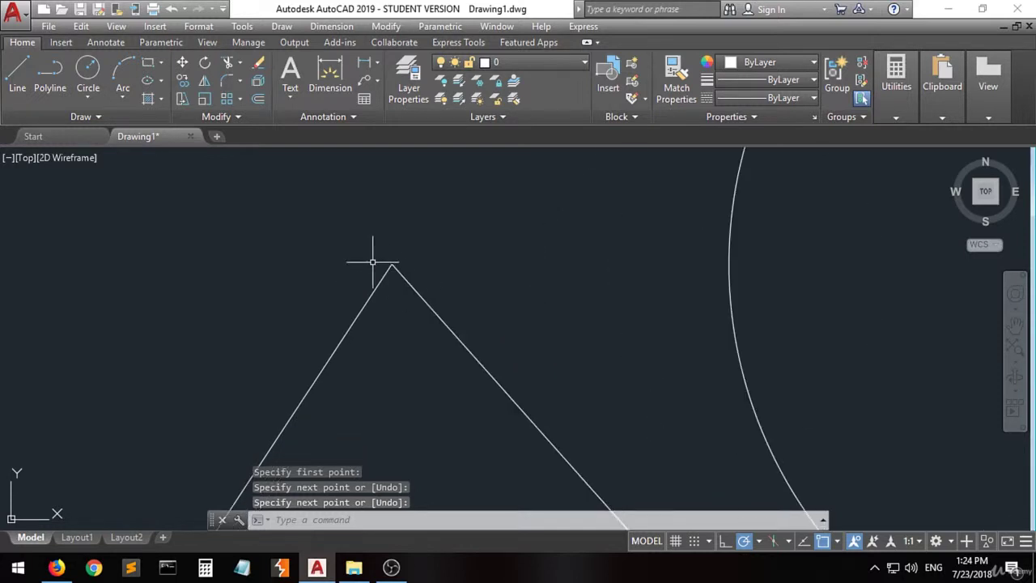
mouse_move(437, 261)
middle_mouse_down()
mouse_move(324, 364)
mouse_move(332, 339)
middle_mouse_up()
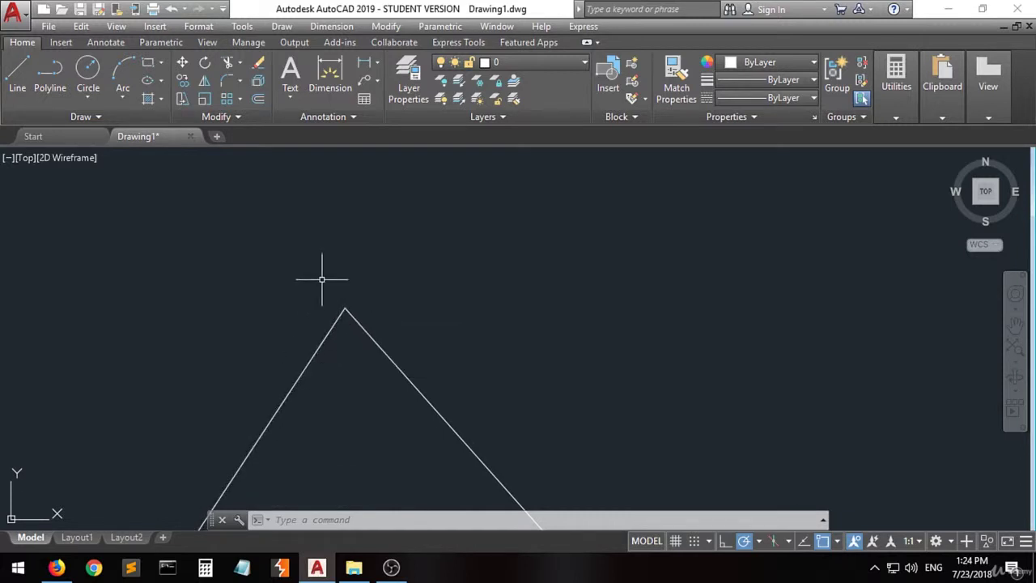
scroll(249, 248, "down", 4)
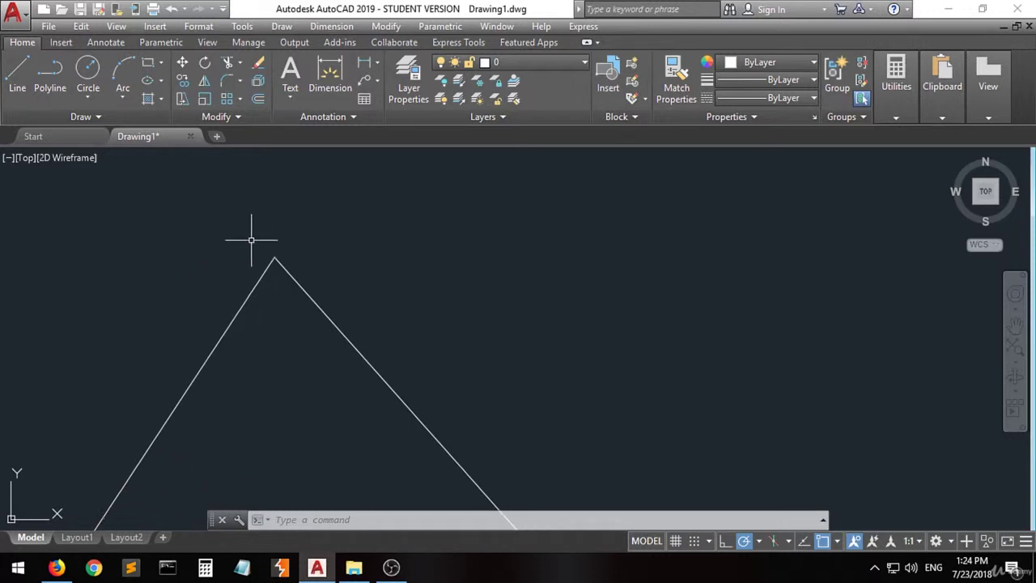
scroll(319, 240, "down", 5)
scroll(320, 247, "up", 6)
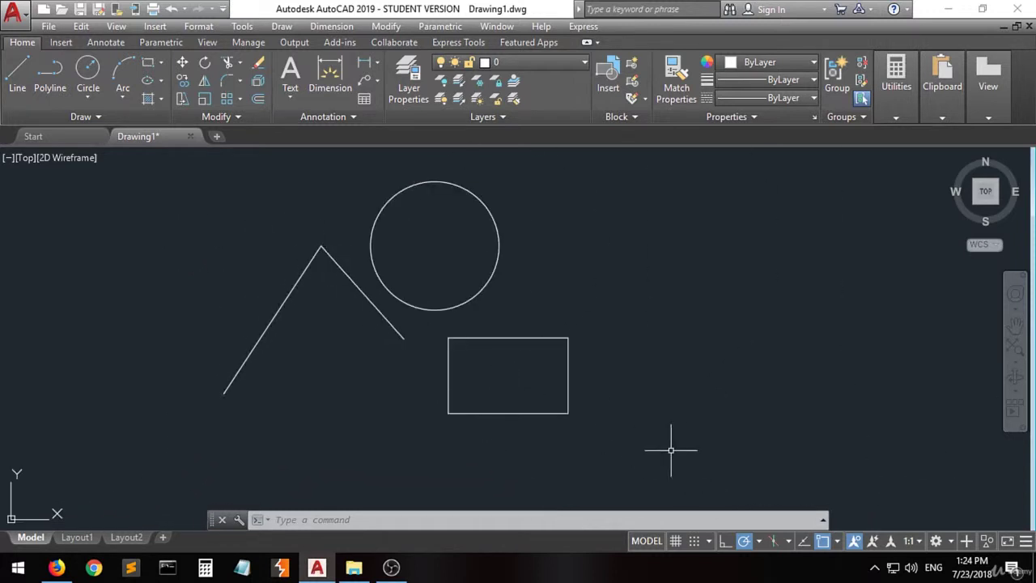
Draw a line from the midpoint of the left slanted line down toward the right, using midpoint snap, and inspect where they meet.
left_click(839, 542)
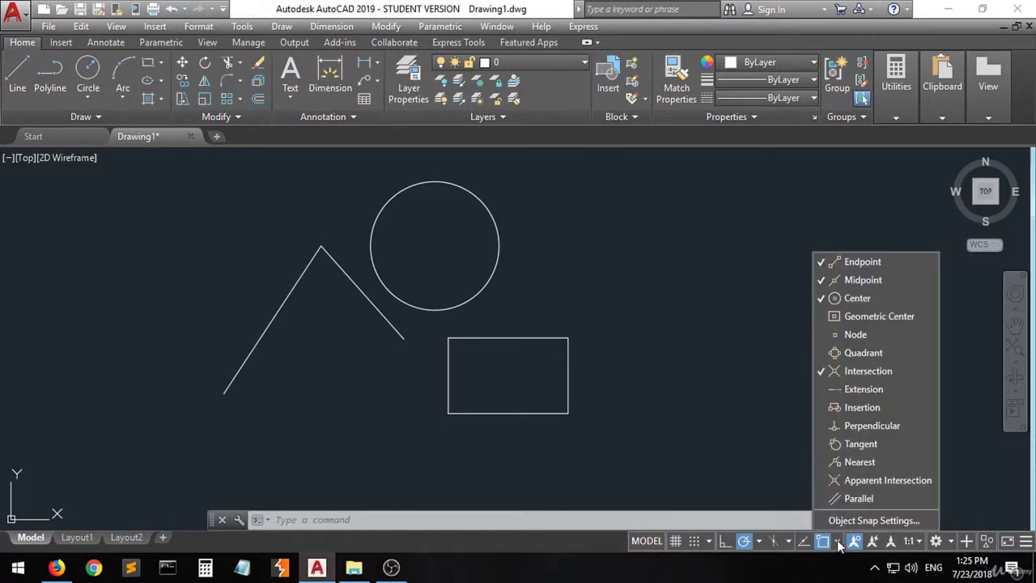
left_click(860, 279)
left_click(17, 71)
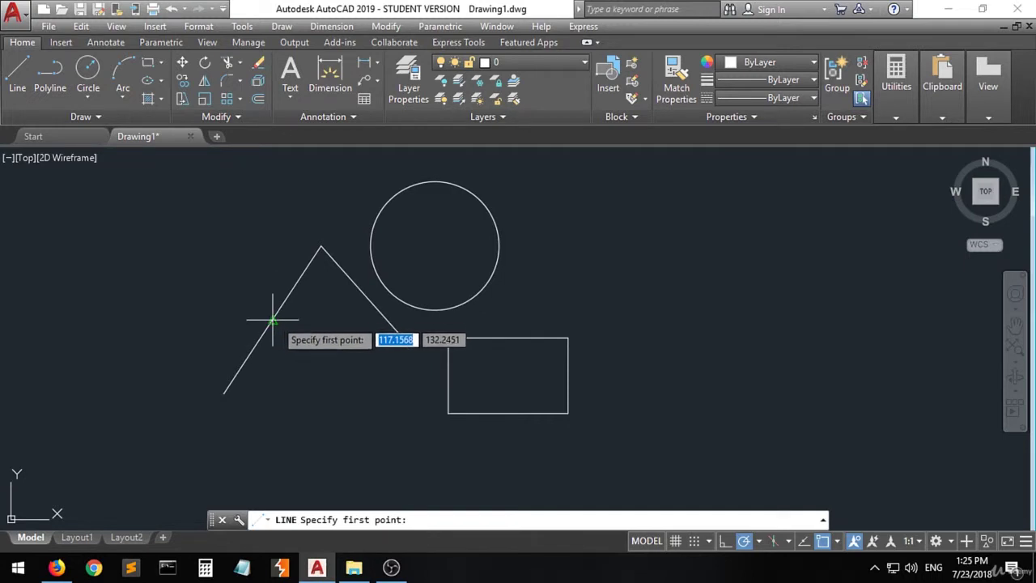
left_click(273, 321)
left_click(371, 392)
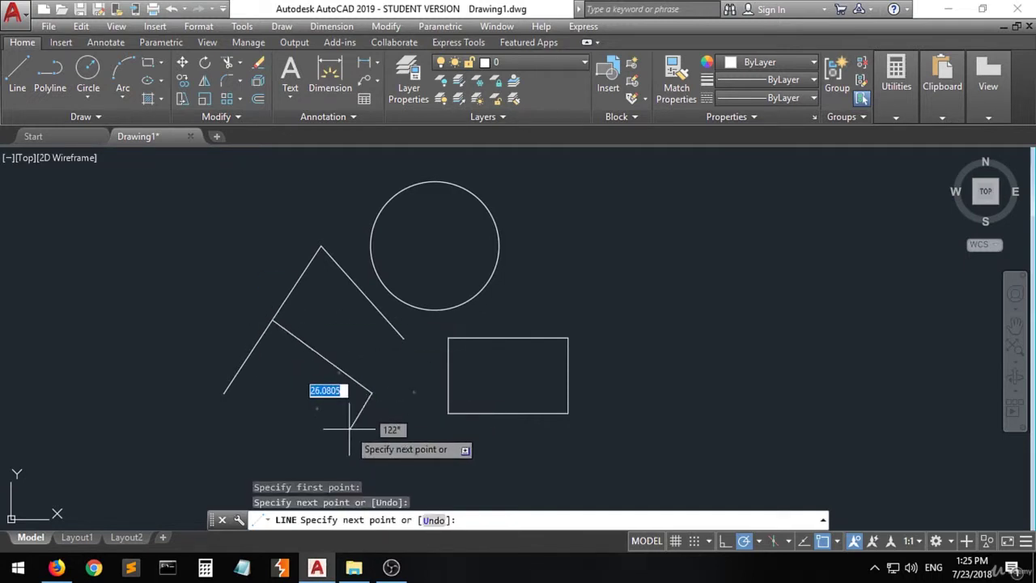
key("Return")
scroll(271, 326, "up", 4)
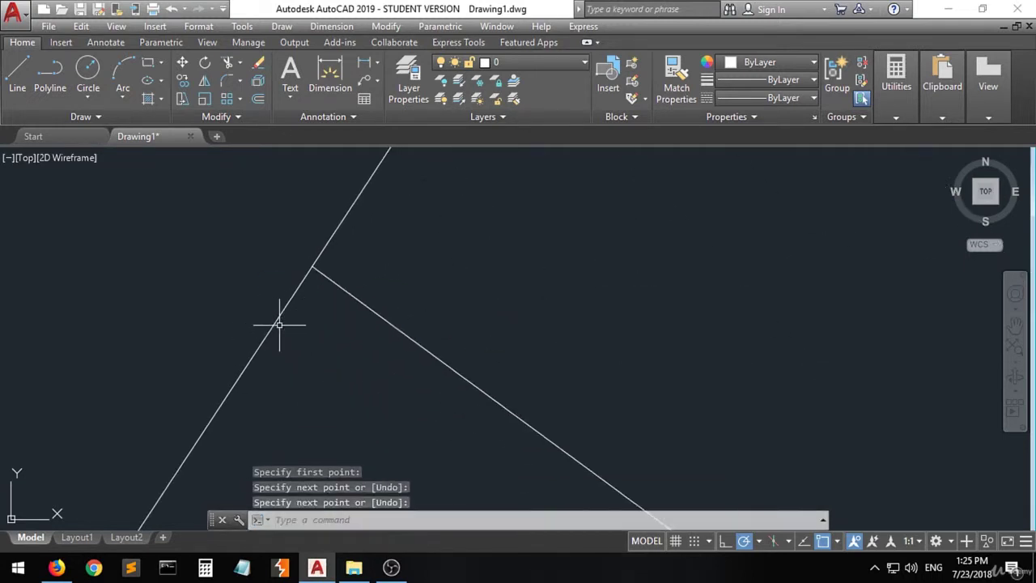
scroll(279, 325, "up", 2)
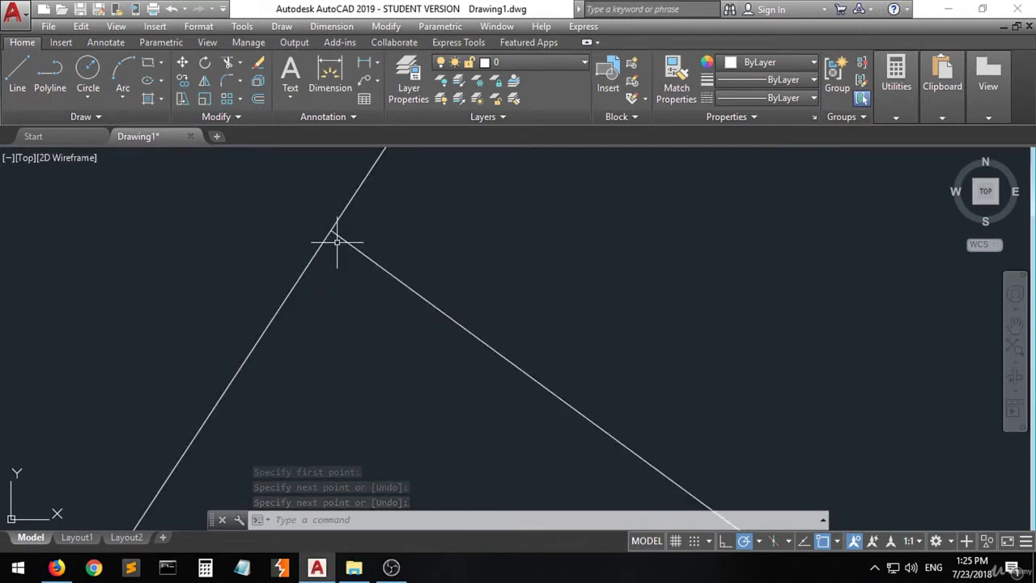
scroll(365, 284, "down", 4)
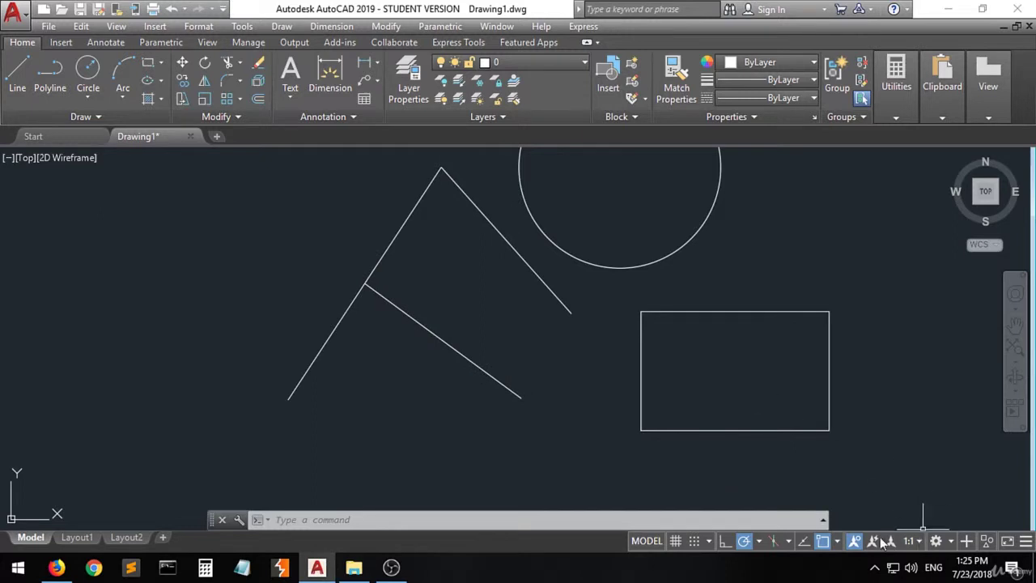
Check the enabled object snap modes, and draw a line from the circle's center out past its upper-right edge.
left_click(834, 542)
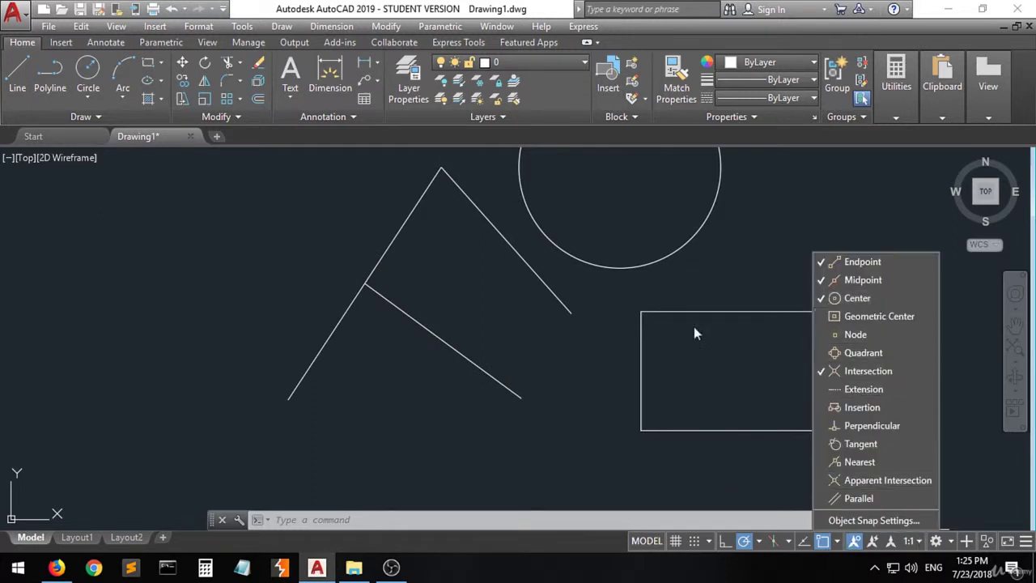
left_click(618, 307)
scroll(347, 389, "down", 5)
scroll(409, 367, "up", 6)
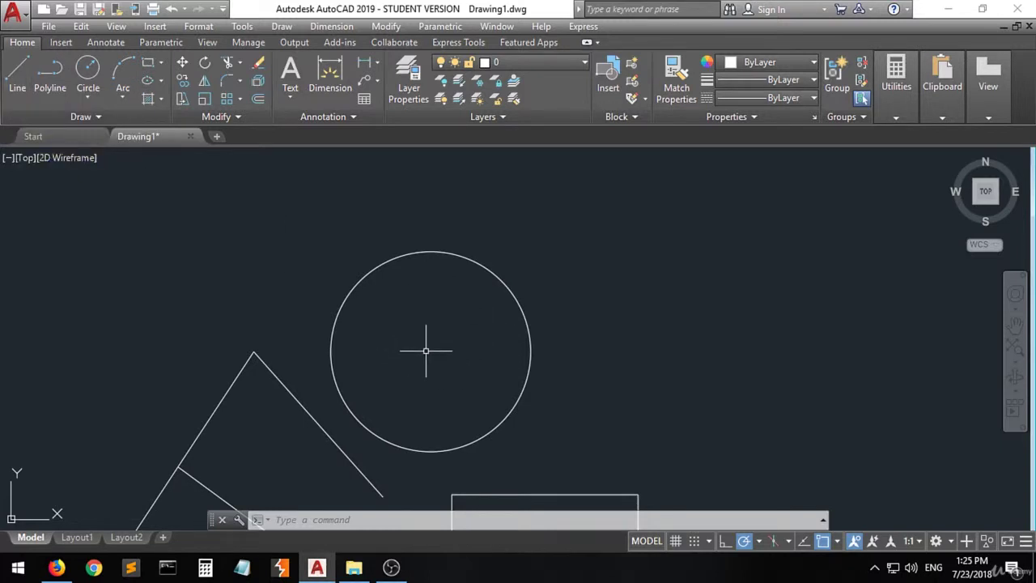
left_click(18, 73)
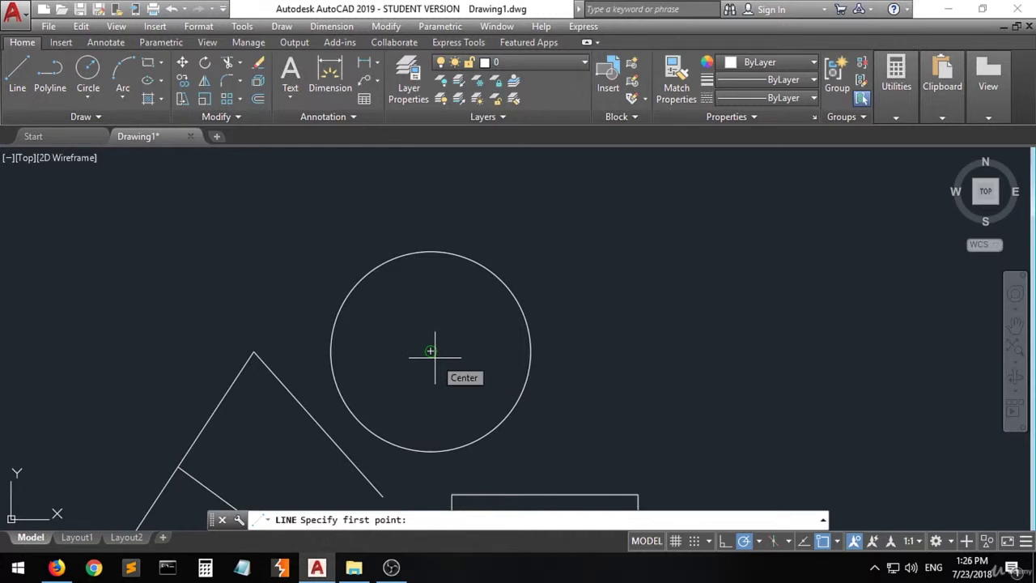
left_click(434, 356)
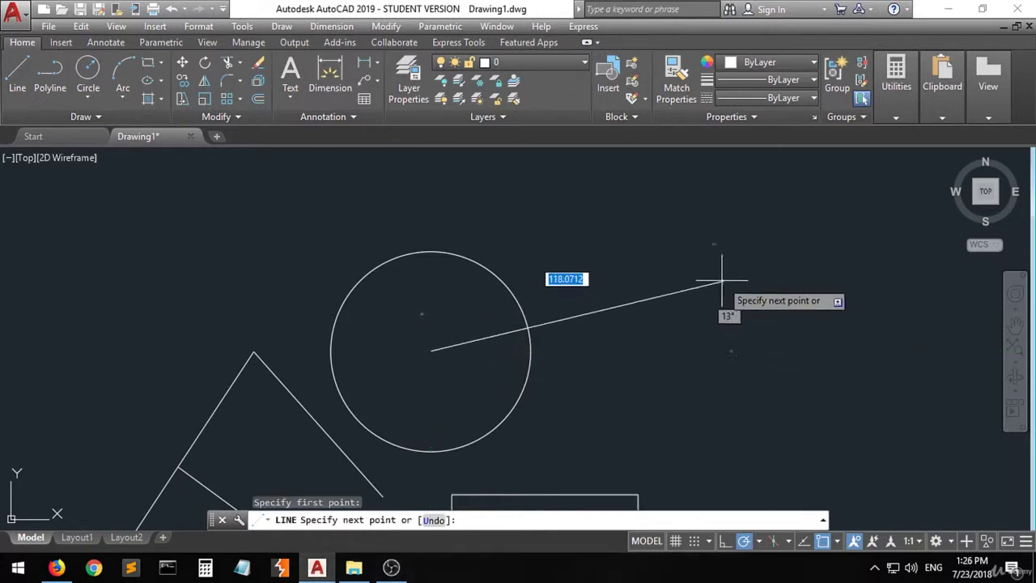
left_click(681, 241)
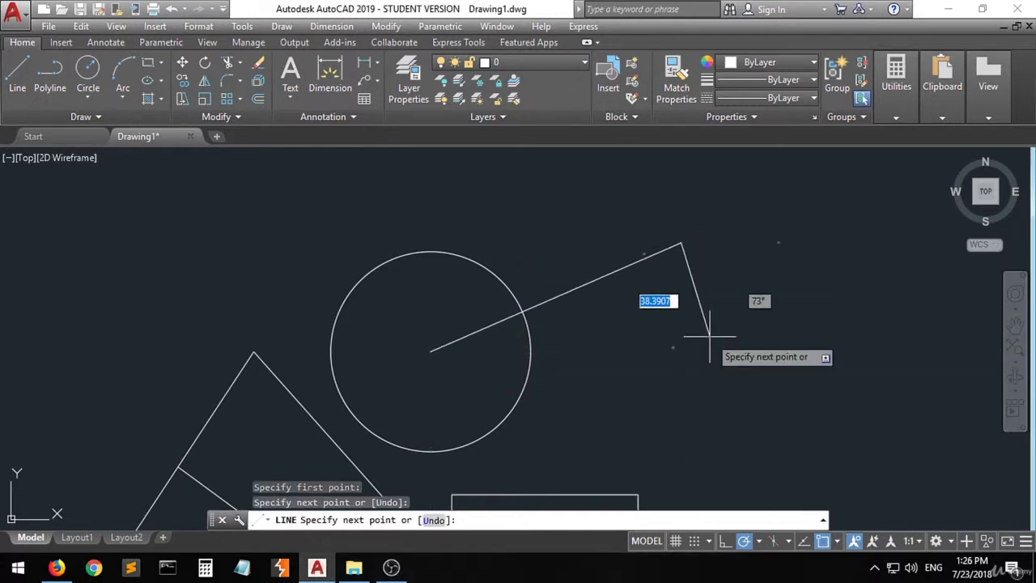
key("Return")
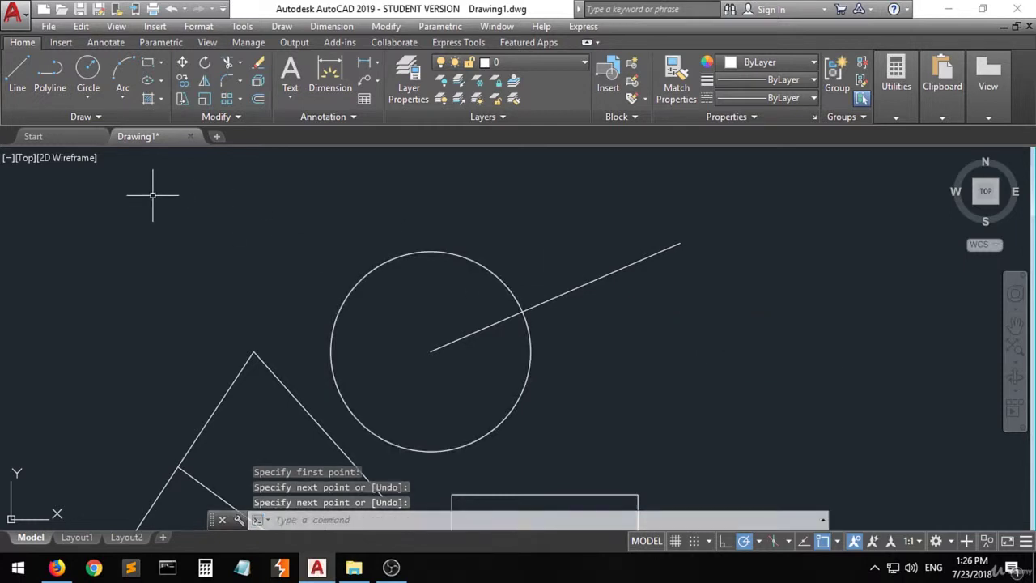
Draw a concentric circle inside the existing one, with a radius of about 18.7 mm, snapped to its center.
left_click(87, 71)
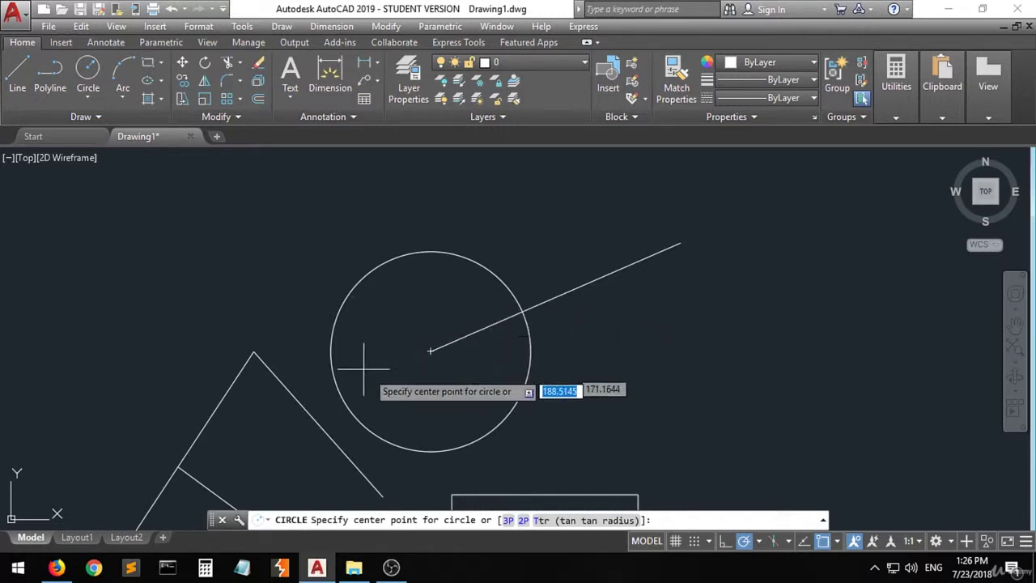
left_click(430, 352)
left_click(471, 377)
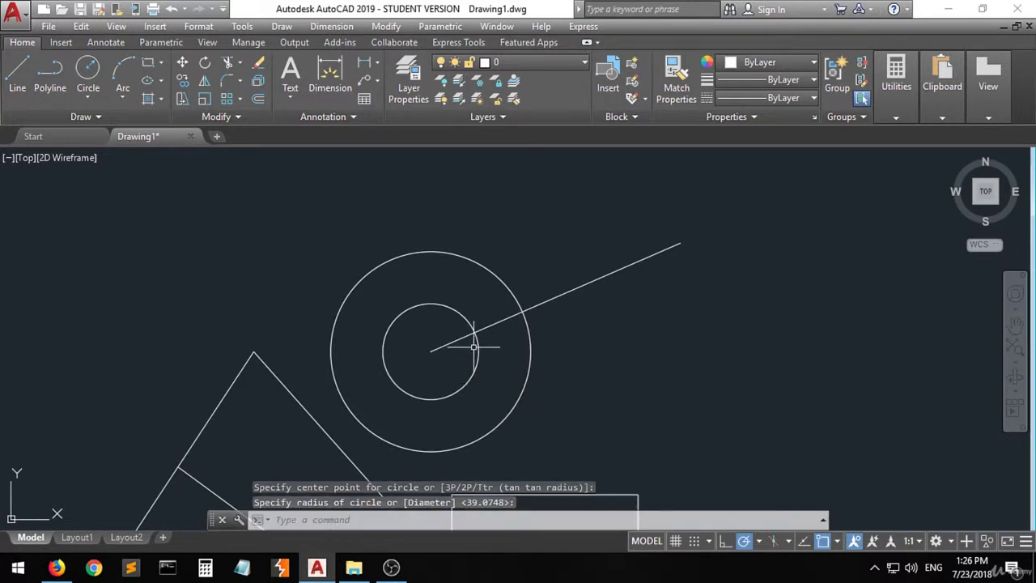
Enable the Geometric Center object snap mode.
scroll(316, 297, "down", 3)
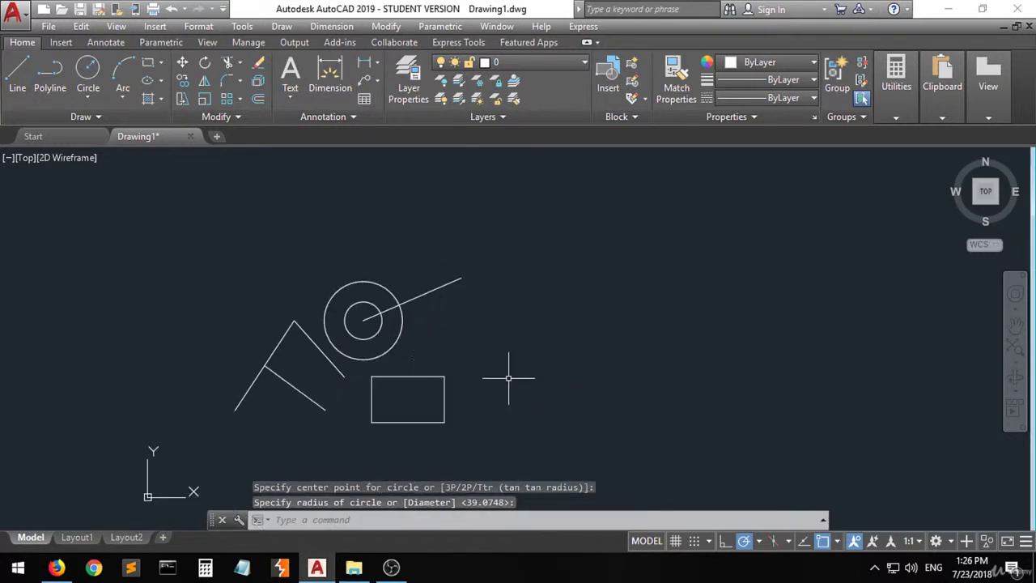
left_click(838, 541)
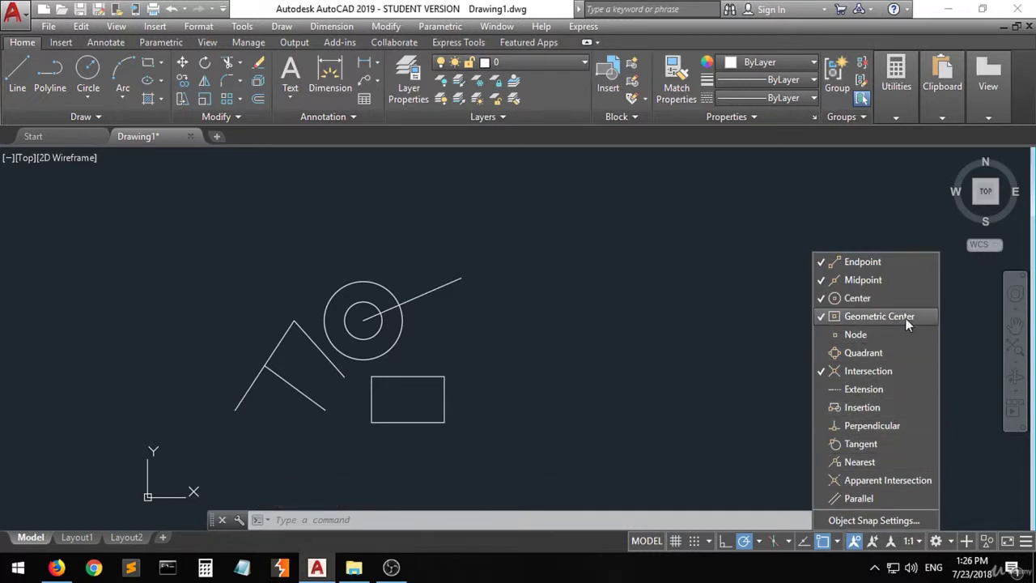
left_click(657, 387)
Draw a line from the rectangle's geometric center up and out past its right edge.
scroll(389, 420, "up", 2)
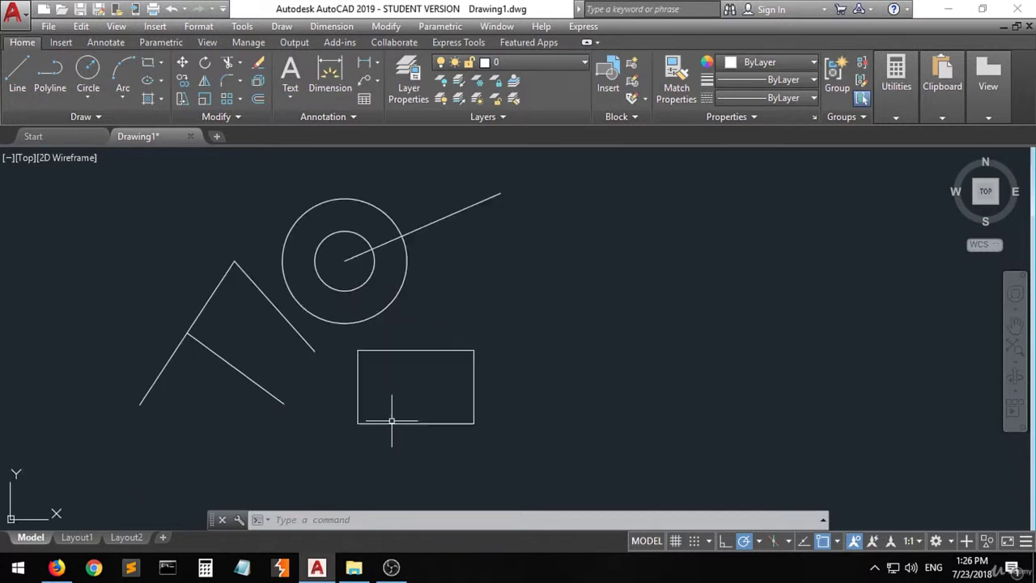
scroll(392, 421, "up", 2)
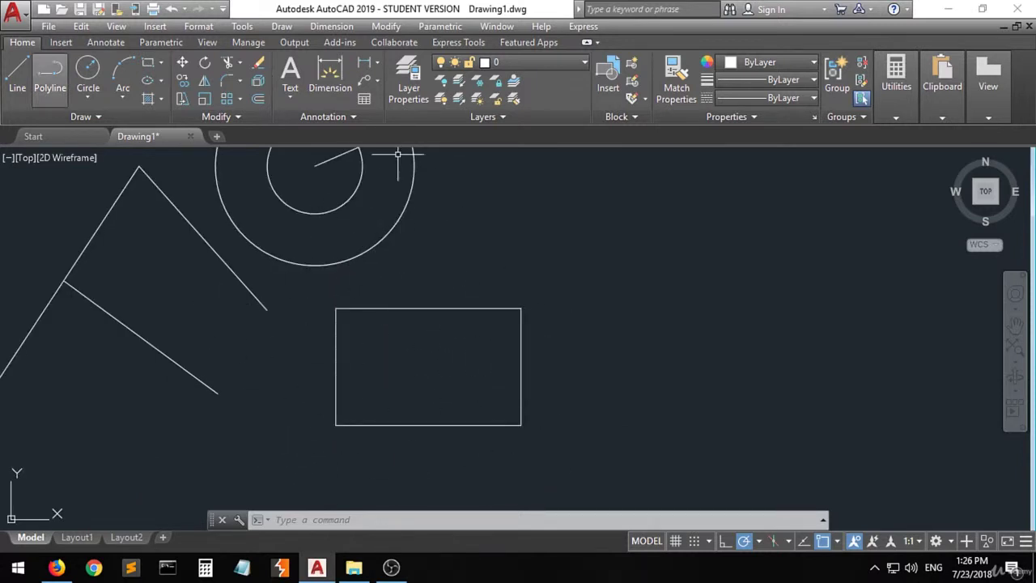
left_click(17, 72)
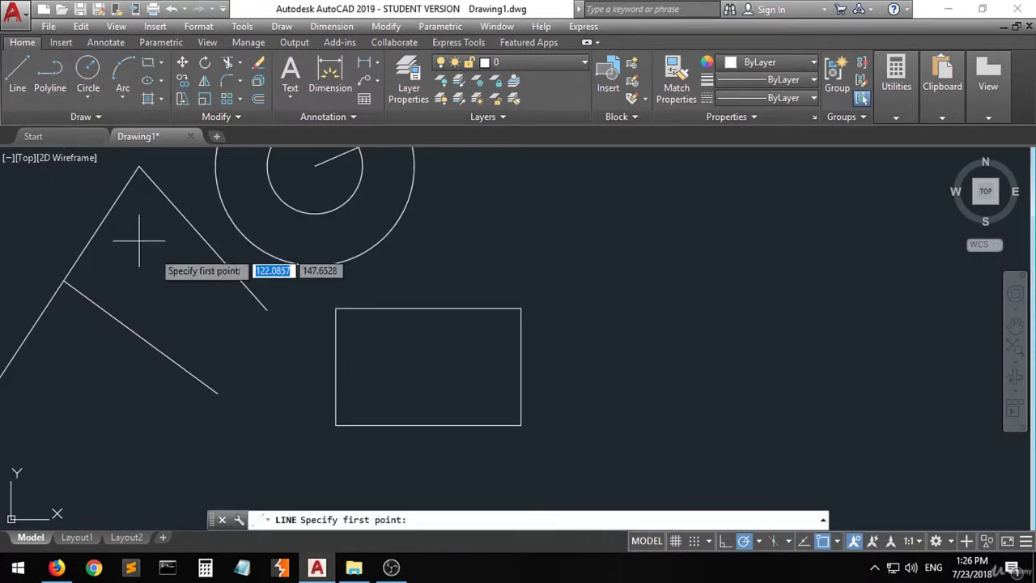
left_click(428, 366)
left_click(652, 294)
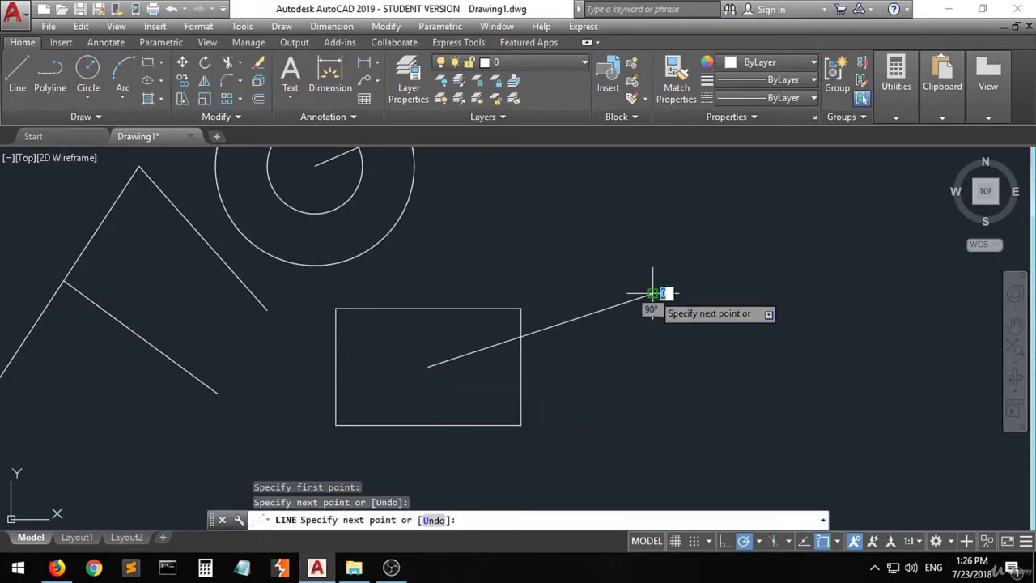
key("Return")
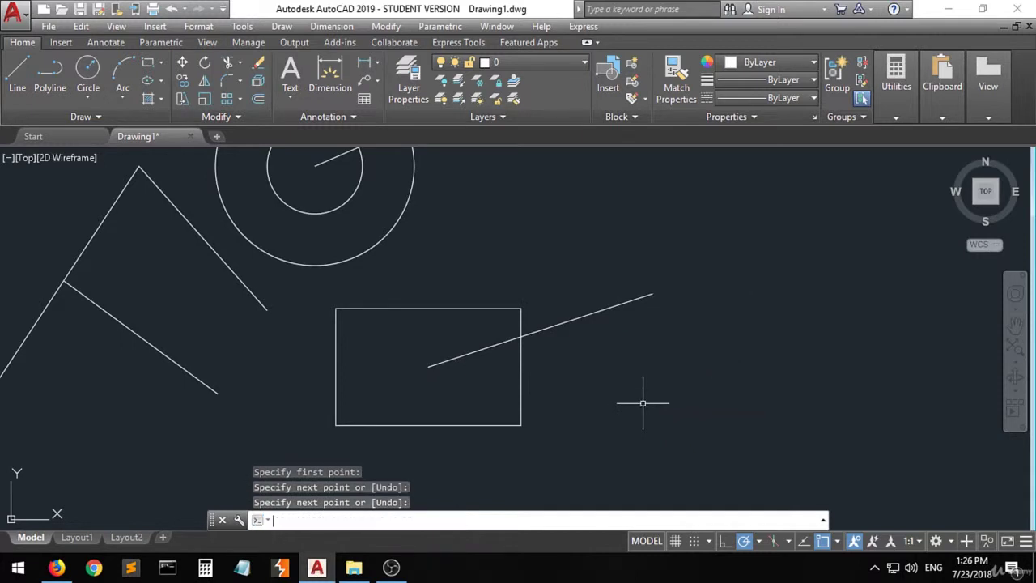
Draw a circle inside the rectangle, centered on its geometric center, and leave the Circle command.
left_click(85, 72)
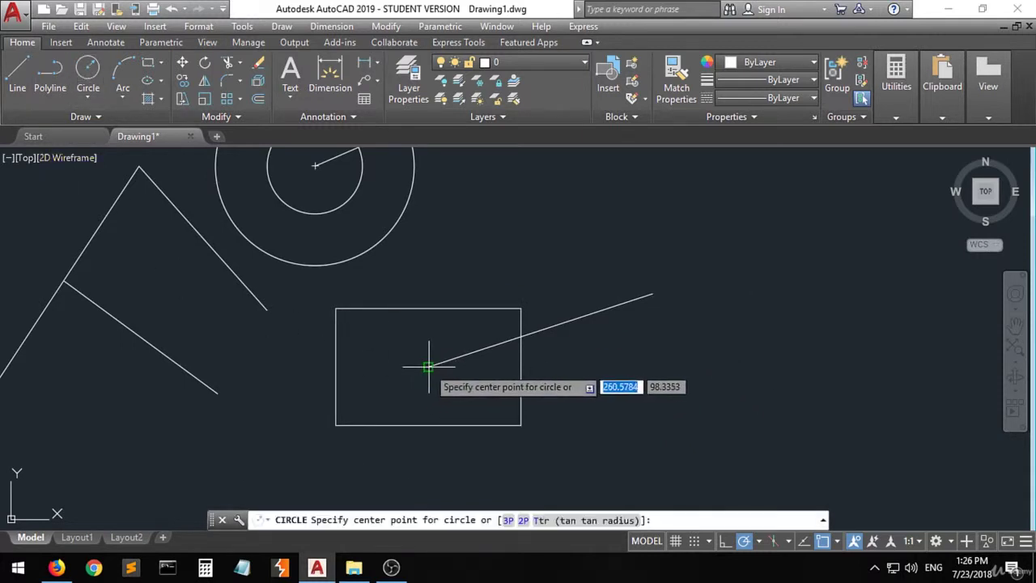
left_click(428, 367)
left_click(464, 386)
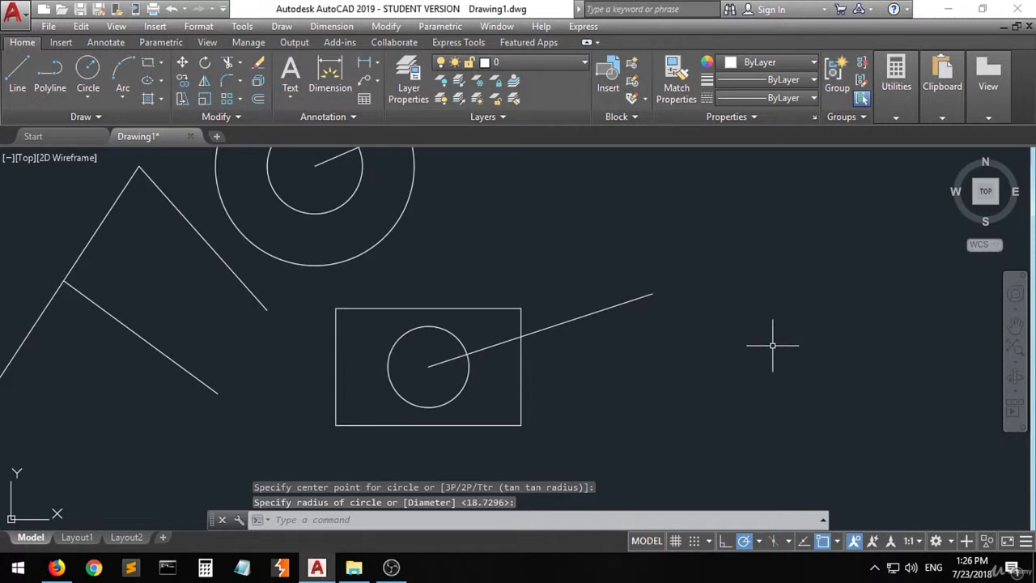
key("Return")
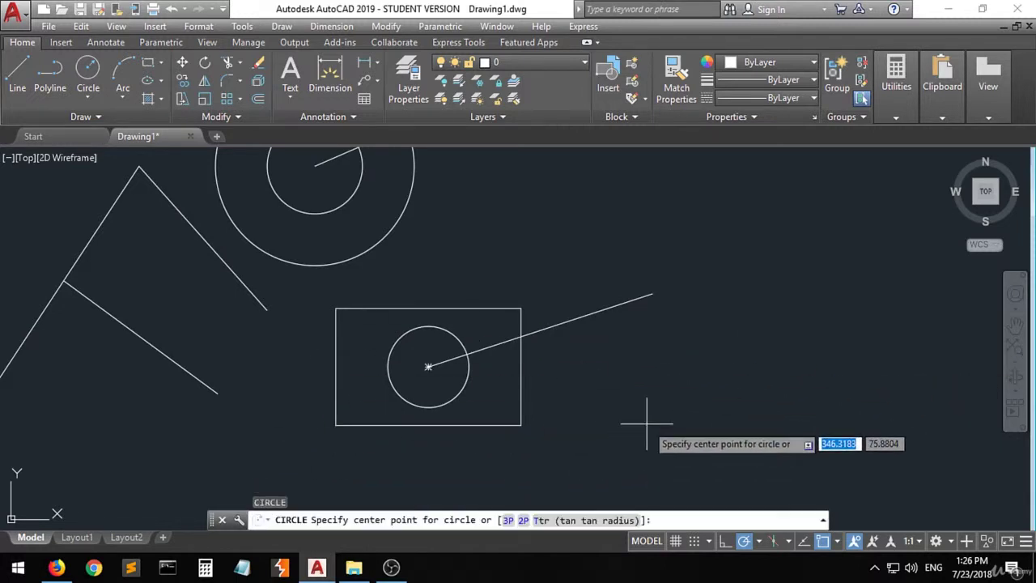
key("Escape")
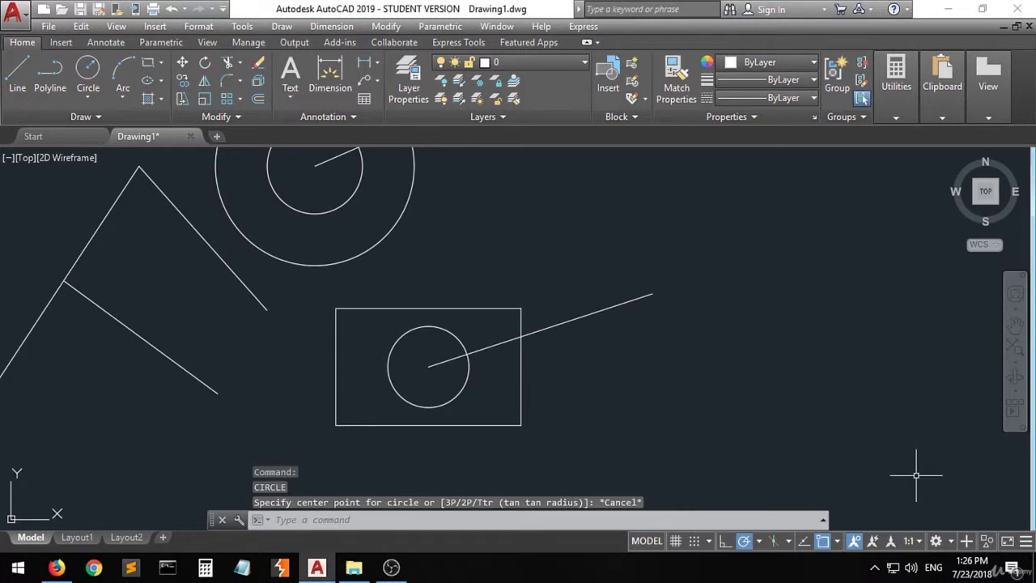
Enable the Quadrant object snap mode.
left_click(837, 543)
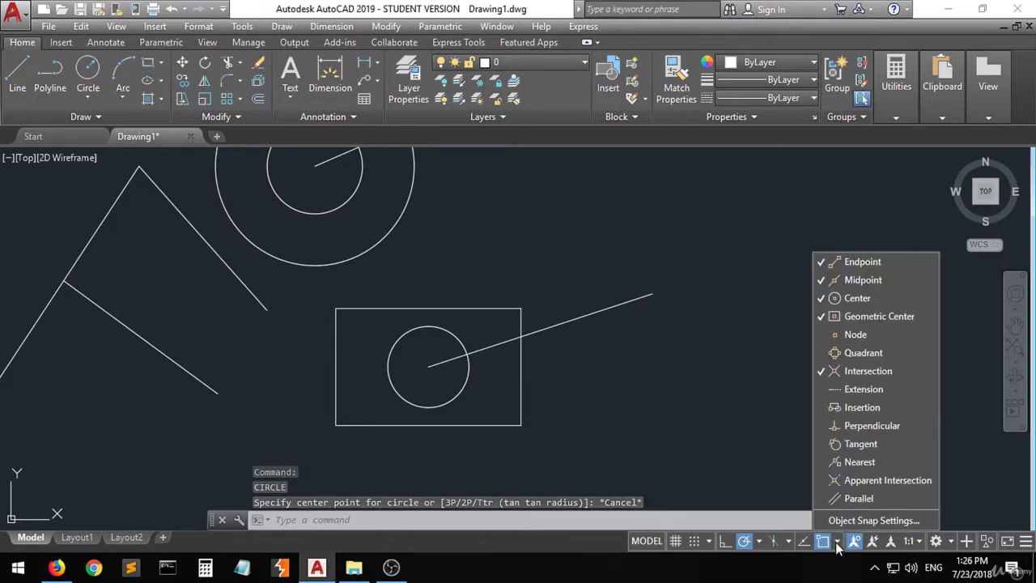
left_click(859, 353)
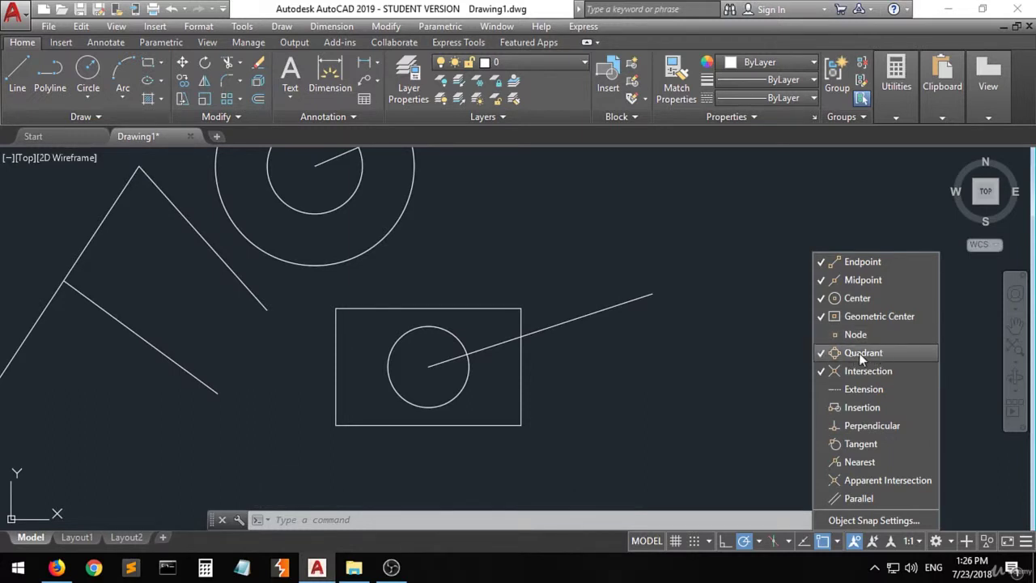
left_click(694, 410)
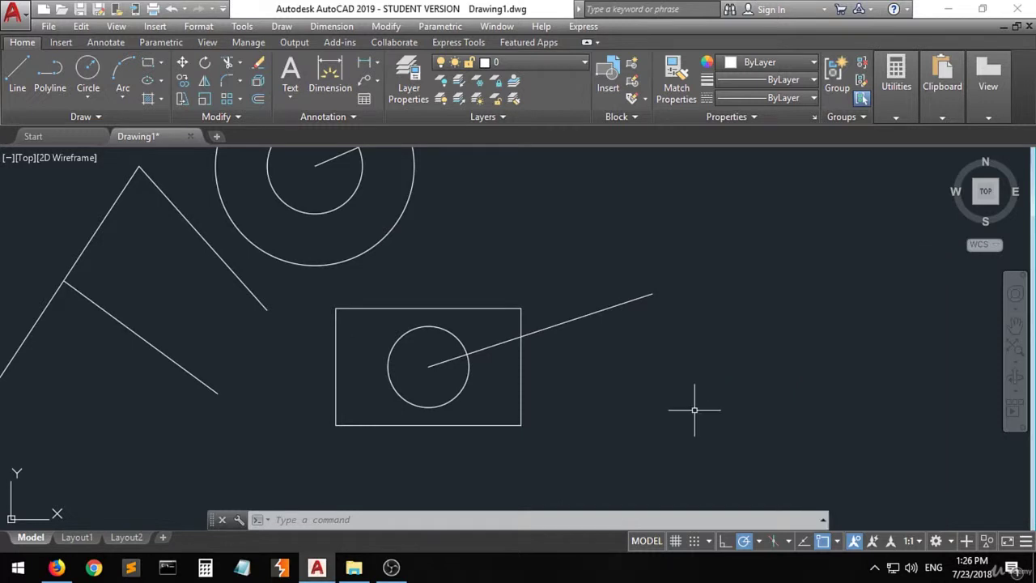
Draw a short line from the outer circle's top quadrant point, sloping up and to the right.
scroll(598, 420, "down", 2)
scroll(377, 221, "up", 2)
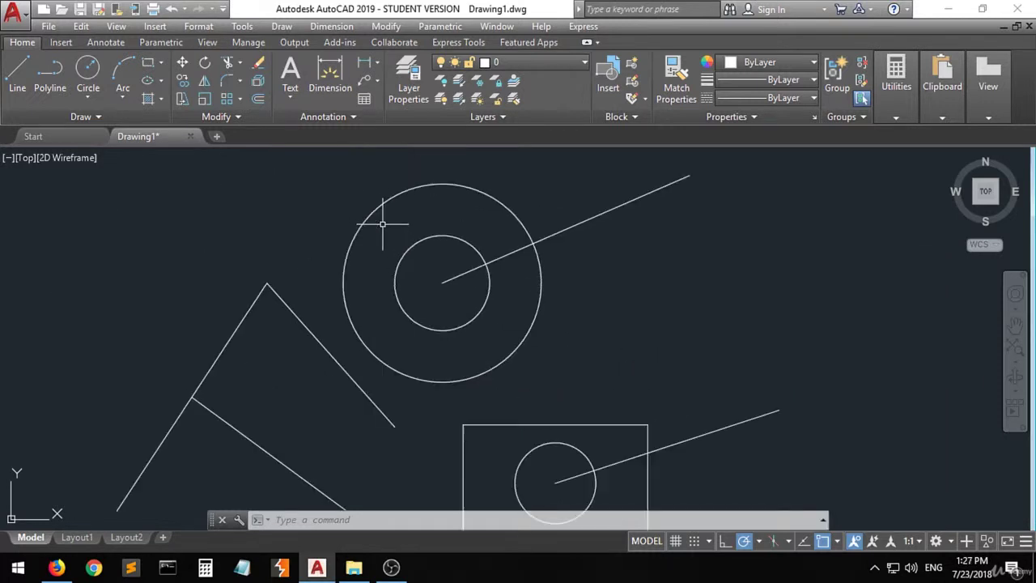
left_click(17, 71)
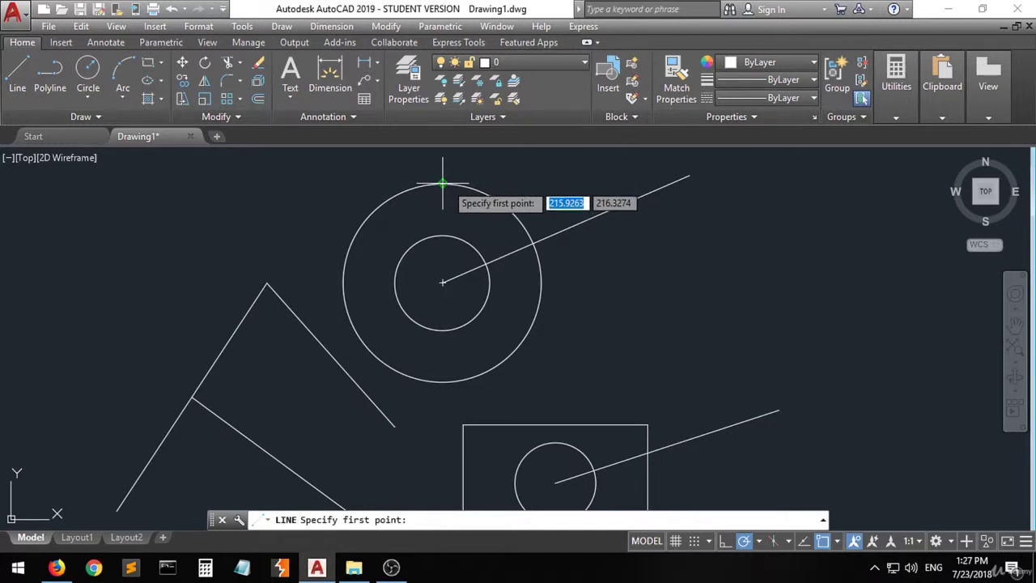
left_click(443, 184)
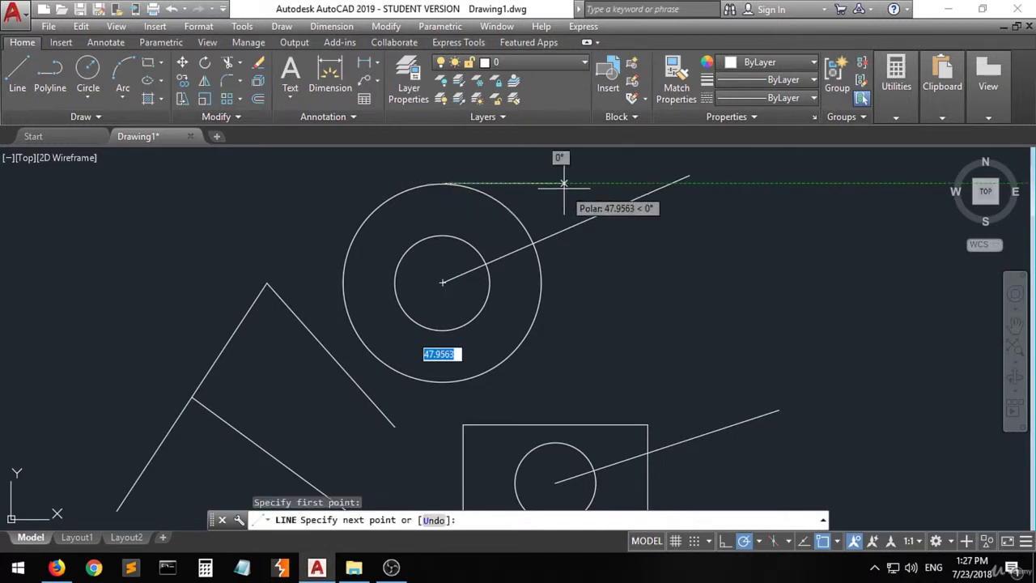
left_click(487, 164)
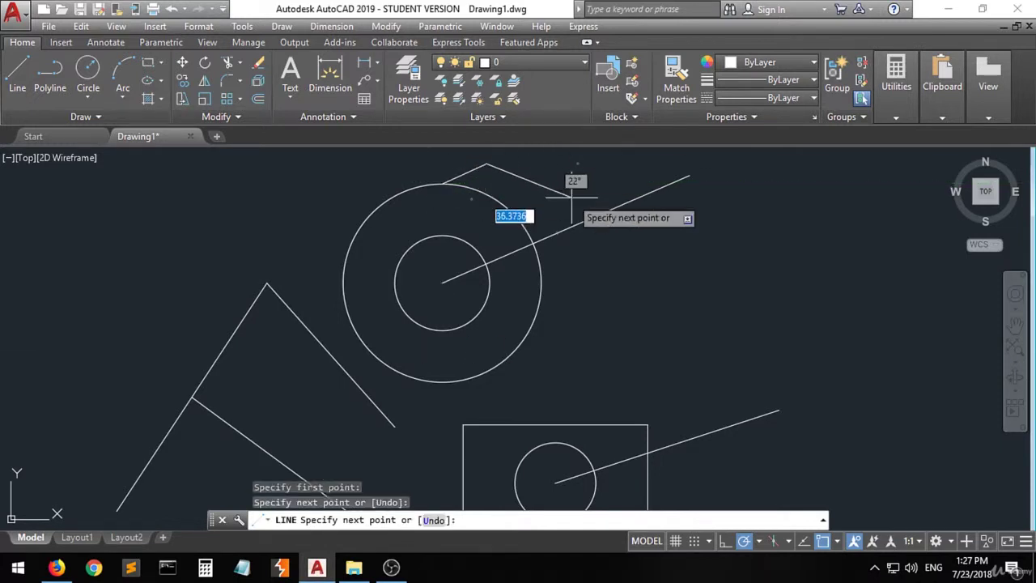
key("Return")
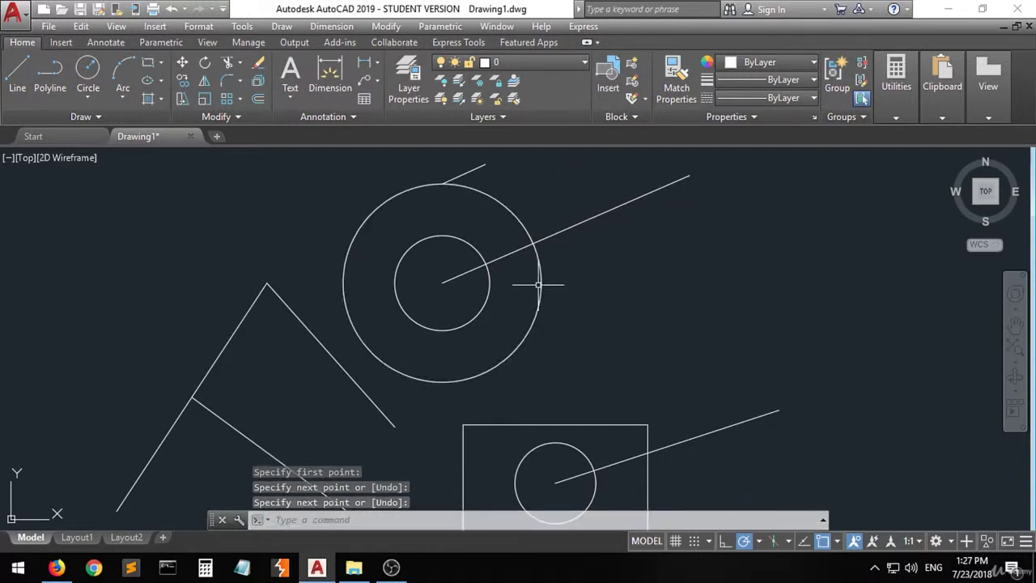
Draw a line from the intersection of the outer circle and the line from its center, sloping down and to the right.
left_click(17, 74)
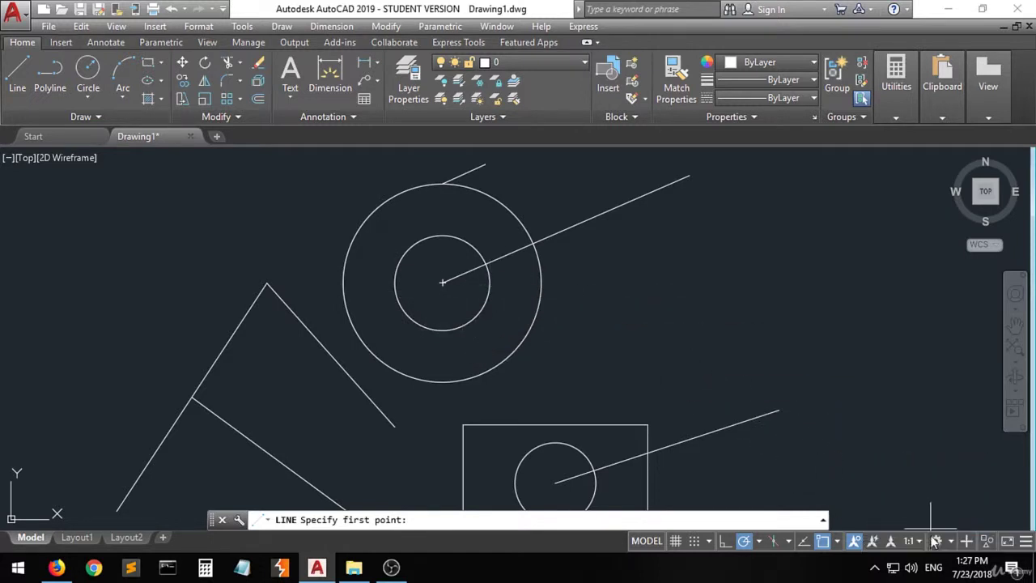
left_click(837, 543)
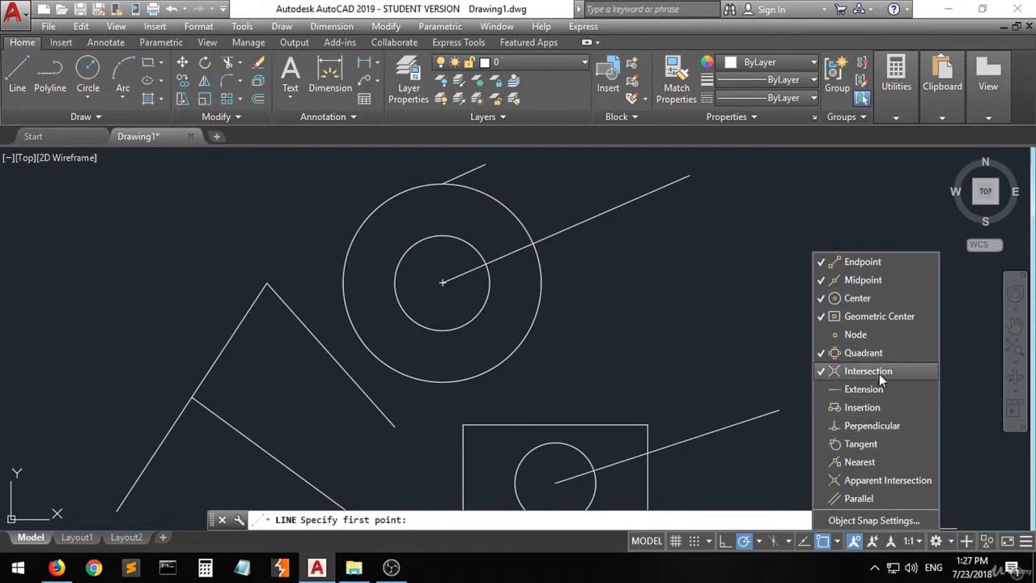
left_click(668, 361)
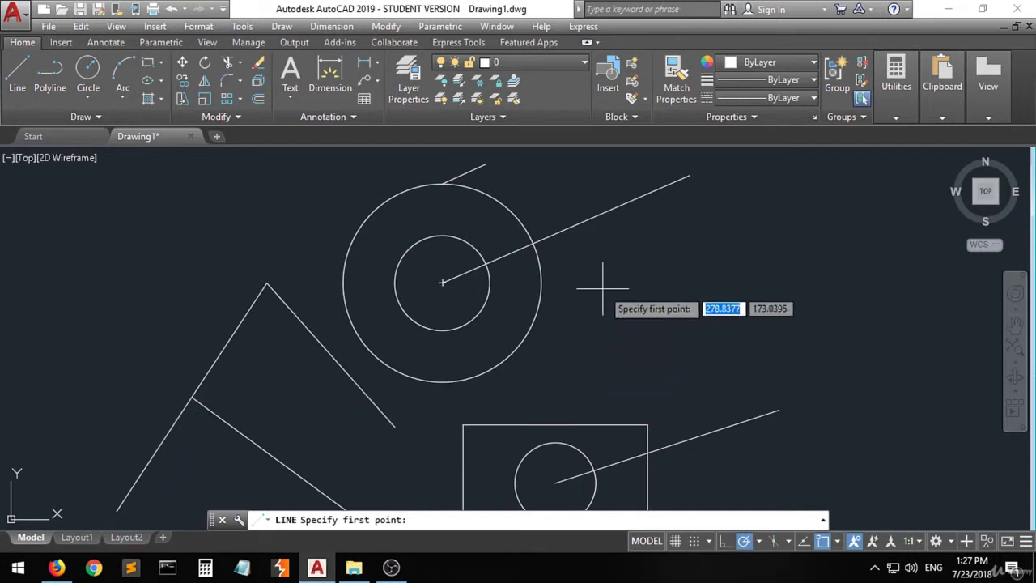
left_click(533, 242)
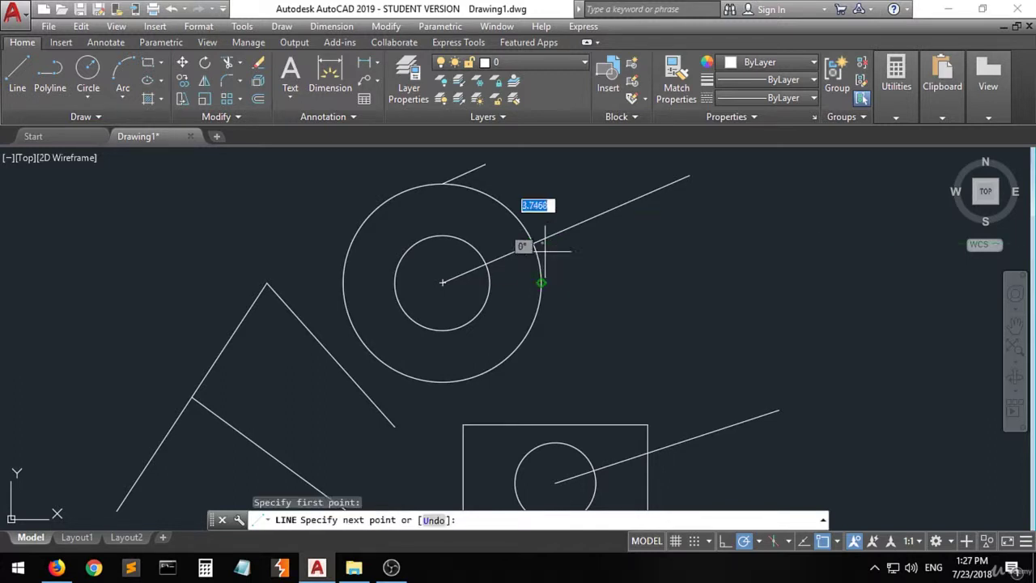
left_click(743, 291)
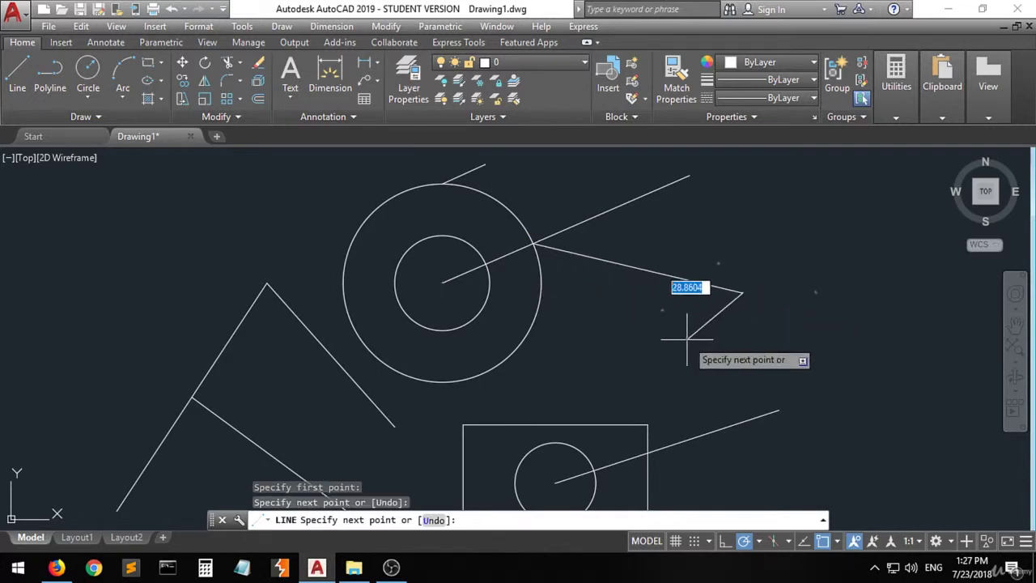
key("Escape")
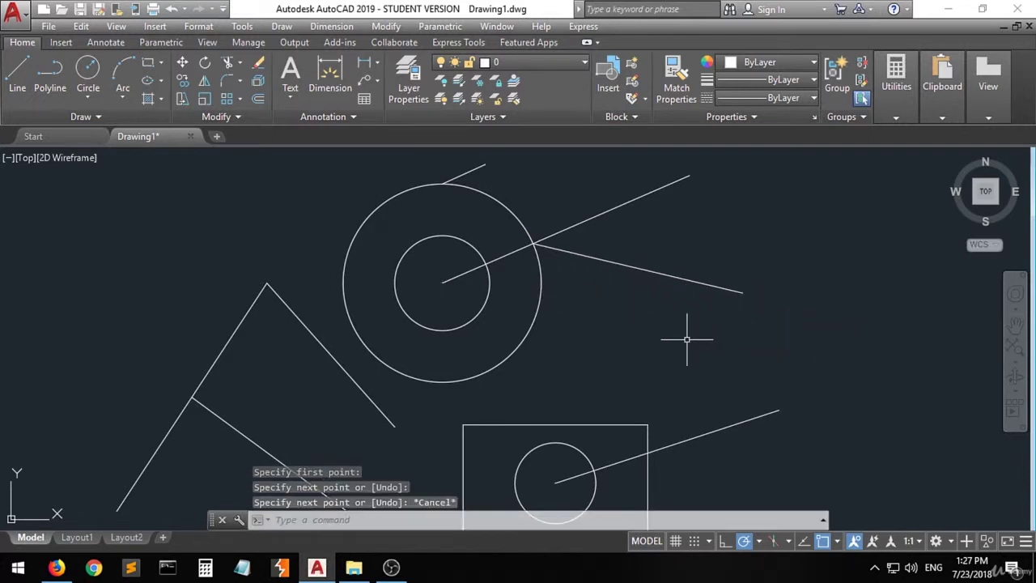
Enable the Extension object snap mode and draw a line from the free end of the line starting at the outer circle, continuing its direction.
left_click(837, 542)
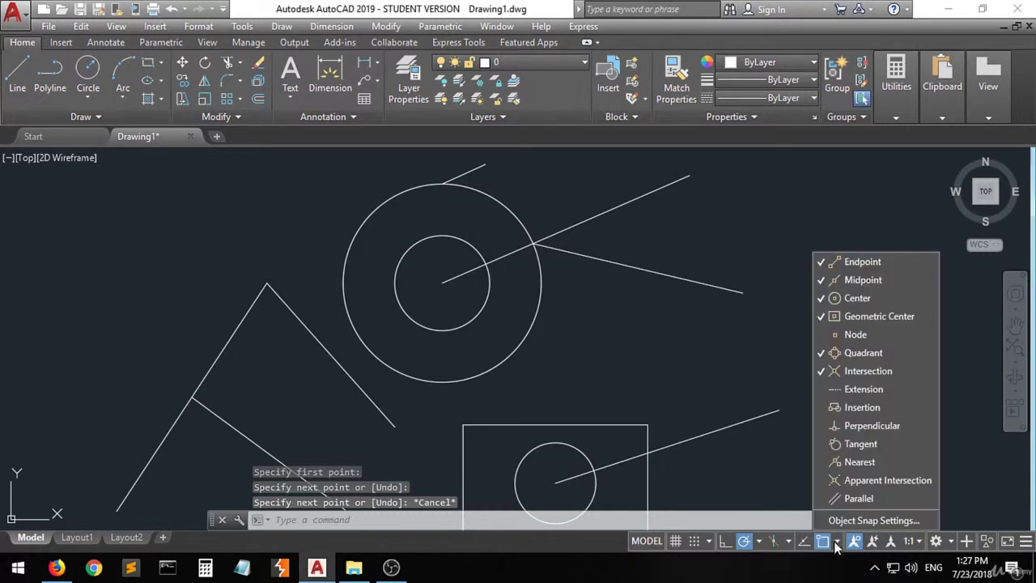
left_click(878, 395)
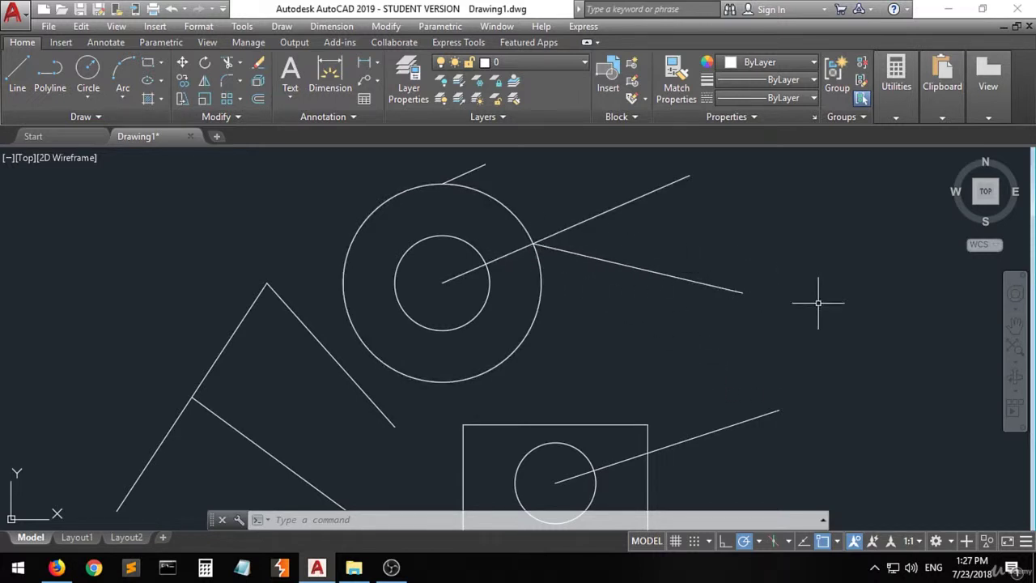
left_click(17, 73)
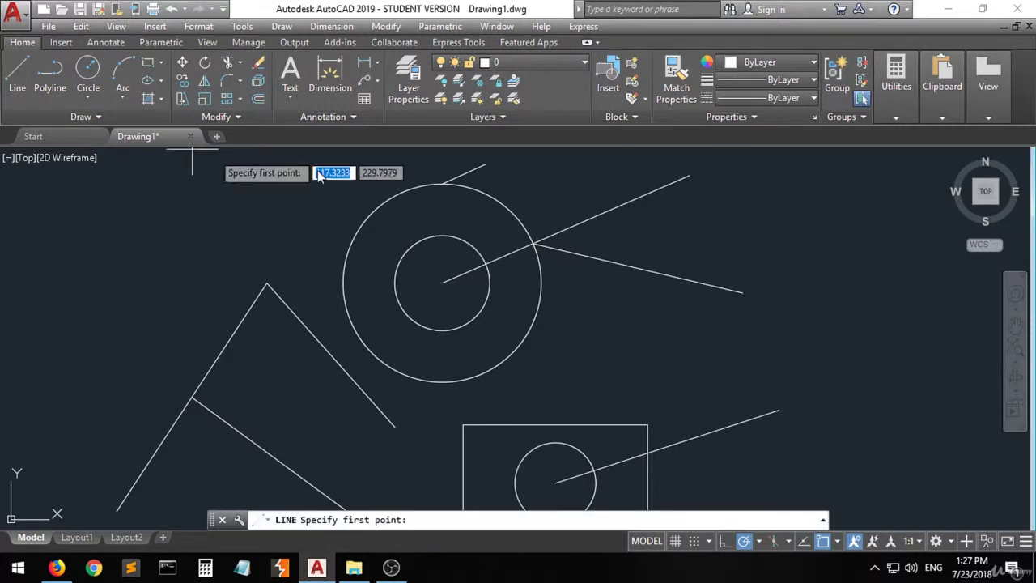
left_click(743, 292)
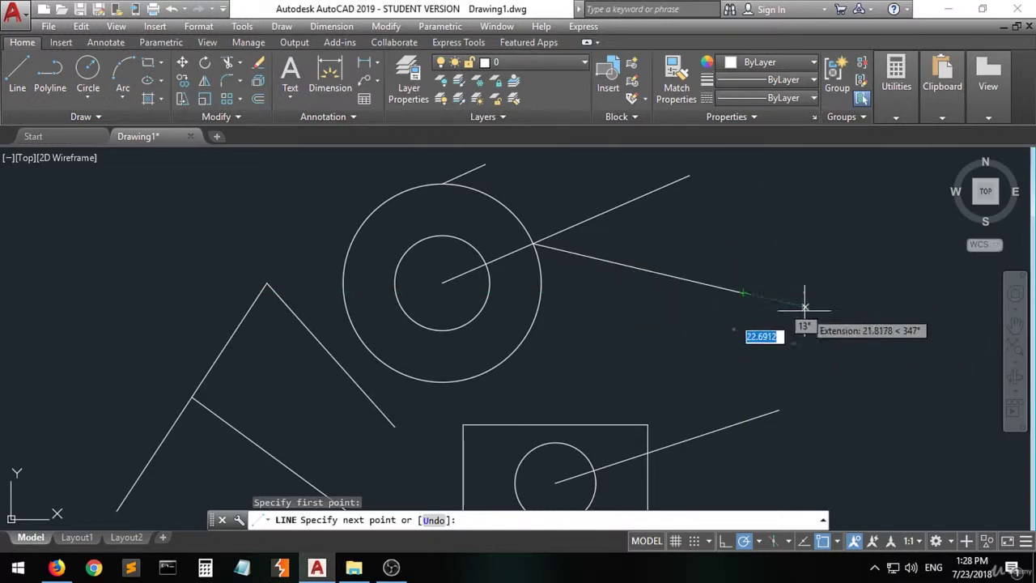
left_click(936, 338)
key("Return")
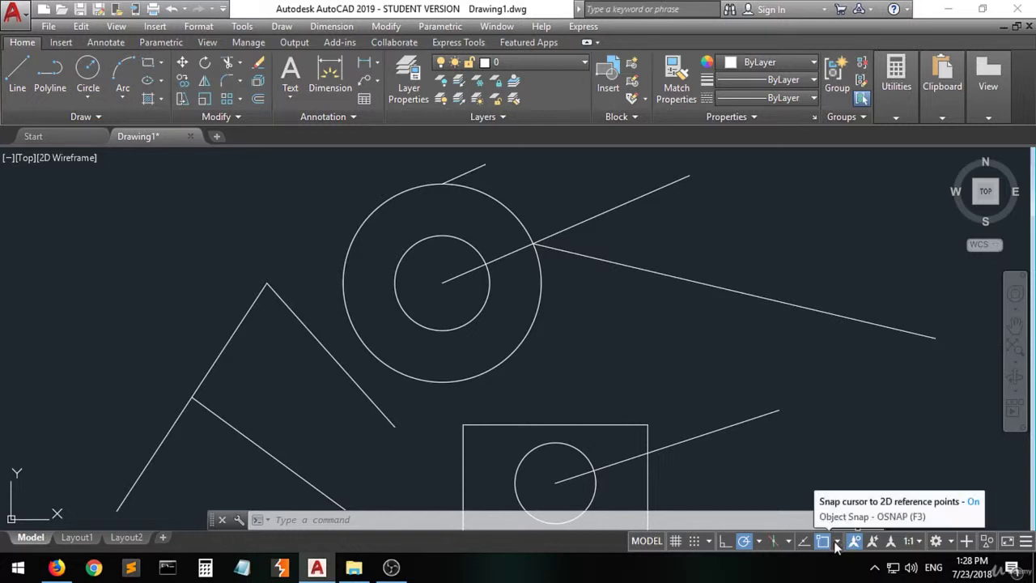
Turn off the Geometric Center and Quadrant object snap modes.
left_click(838, 542)
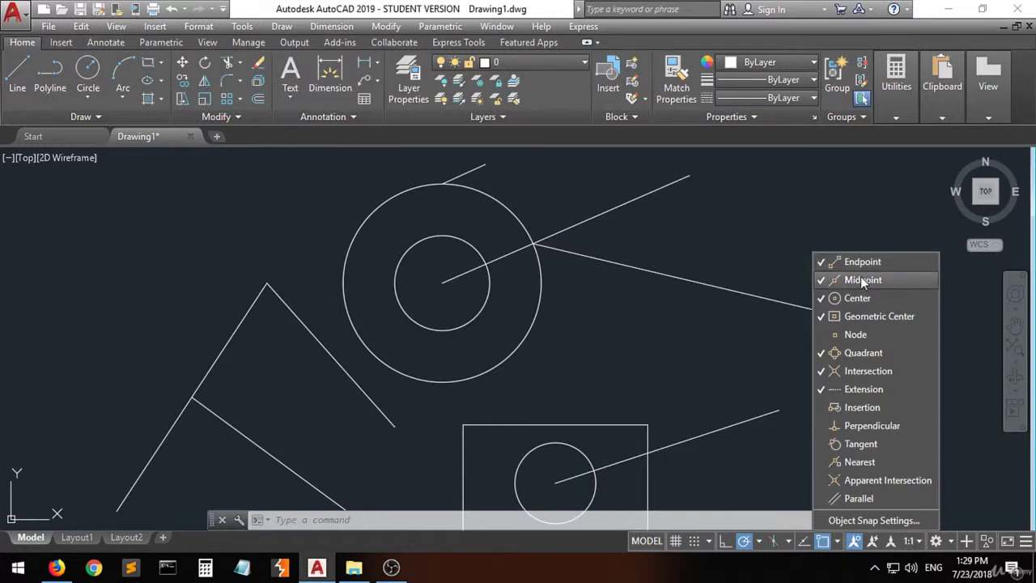
left_click(861, 319)
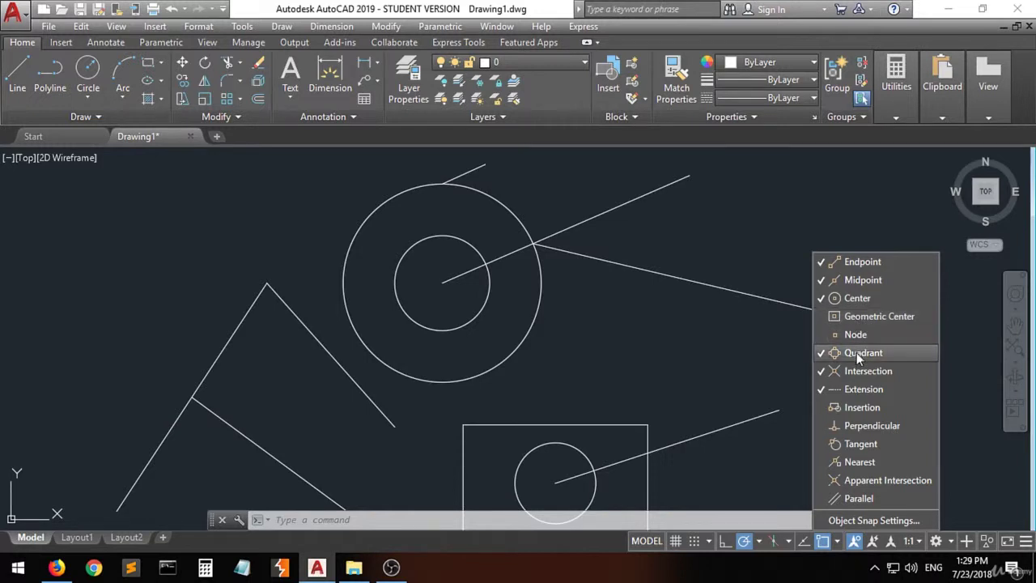
left_click(857, 352)
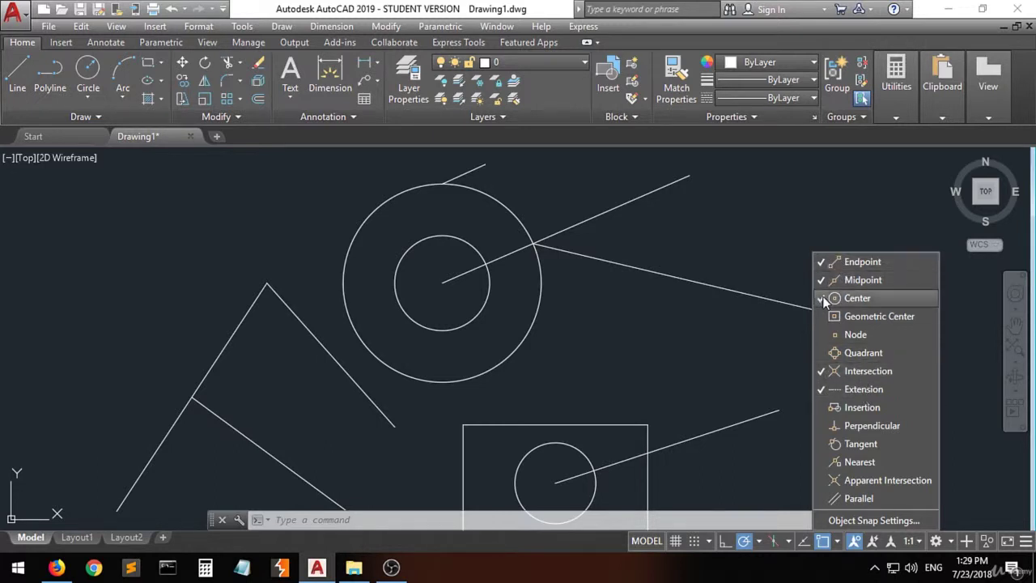
left_click(819, 389)
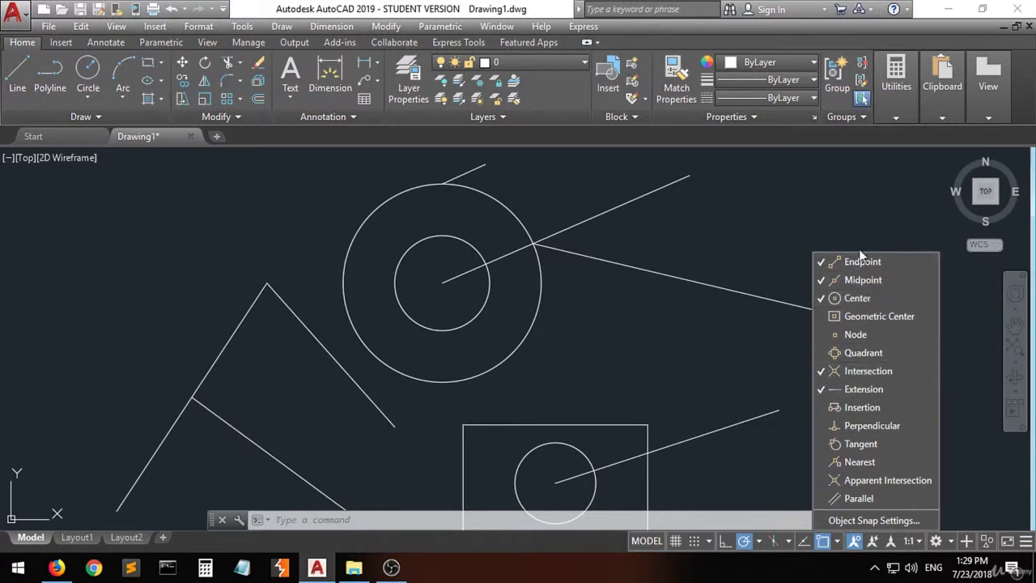
left_click(839, 549)
scroll(585, 321, "down", 2)
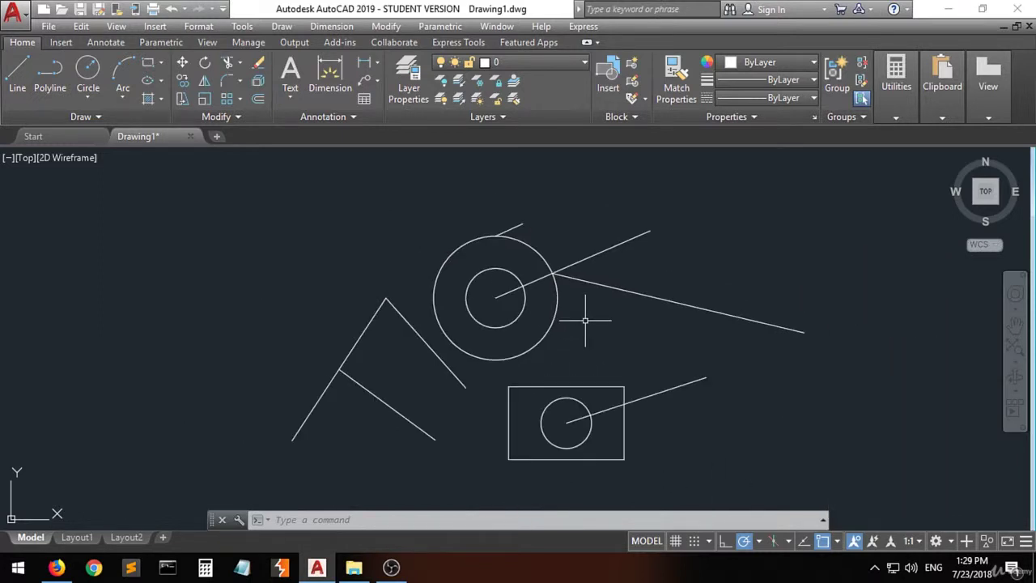